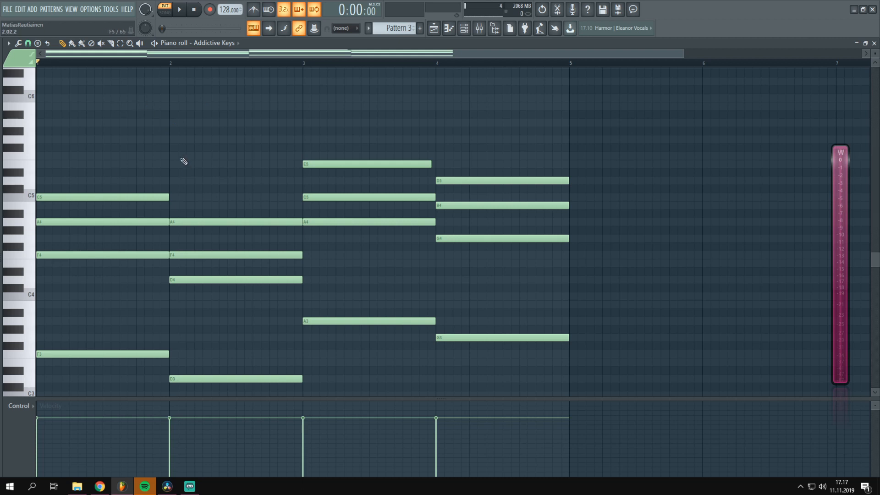
Play back the four-bar chord progression
key("space")
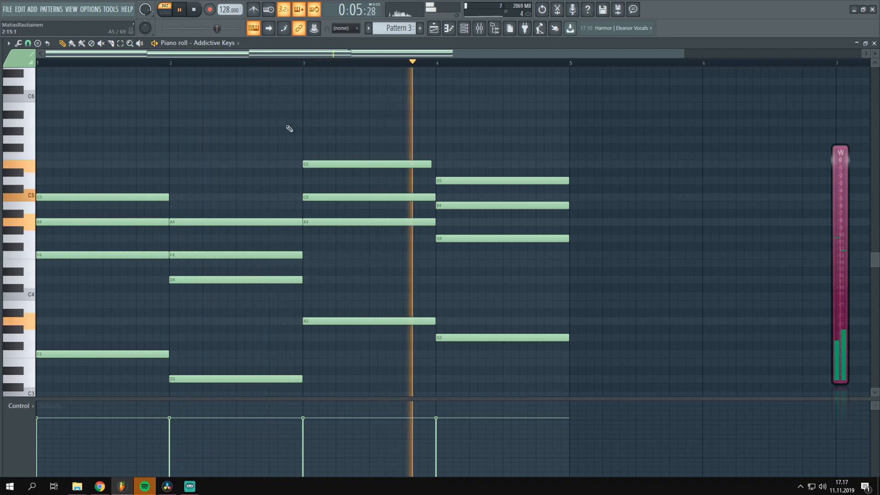
key("space")
scroll(166, 119, "down", 2)
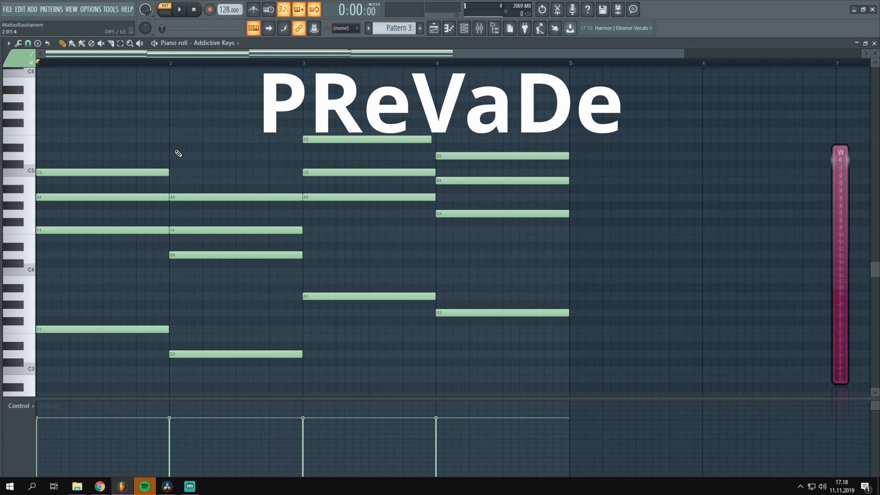
scroll(178, 153, "up", 8)
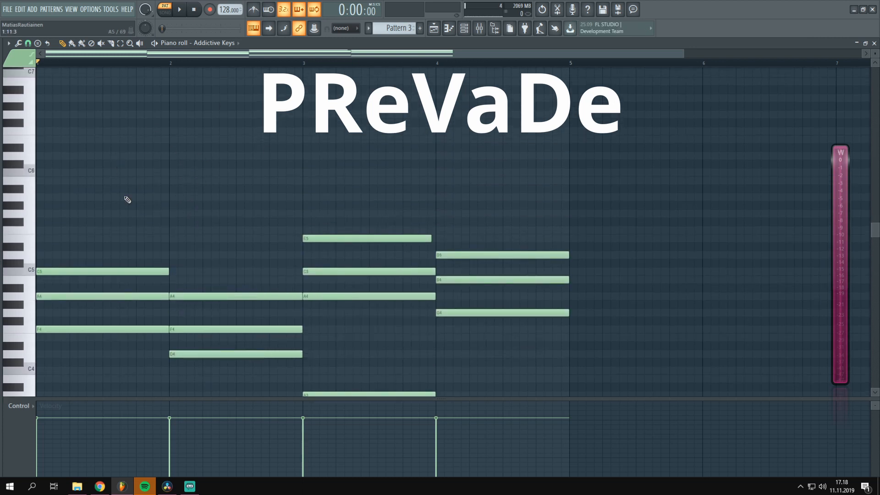
scroll(130, 195, "down", 2)
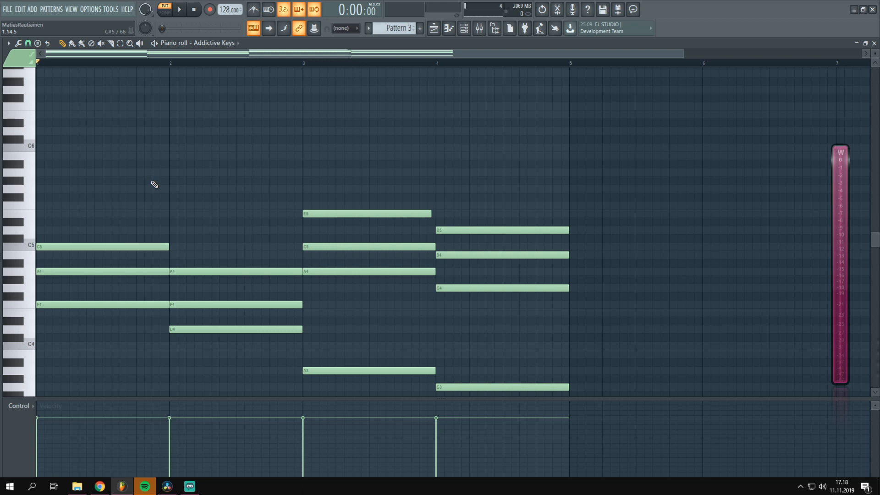
scroll(202, 122, "down", 4)
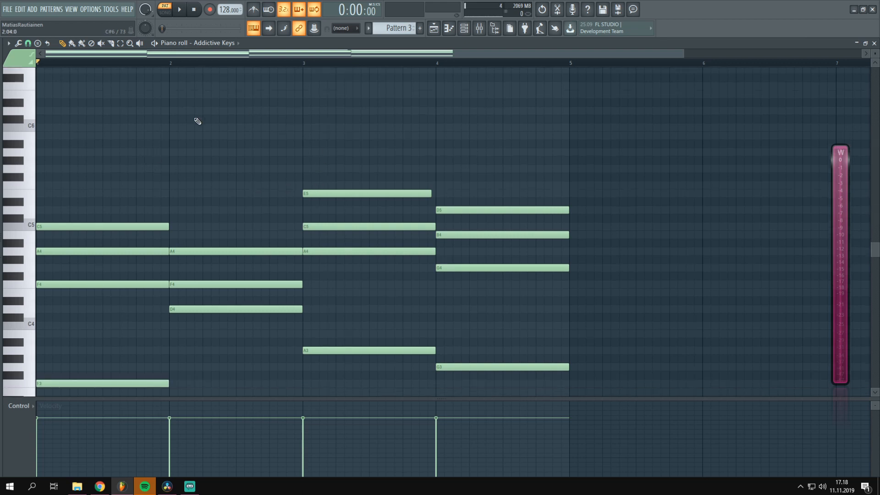
Draw a rising F5, G5, A5 melody above the bar 1 chord and lengthen the F5 and G5 notes
scroll(210, 186, "up", 6)
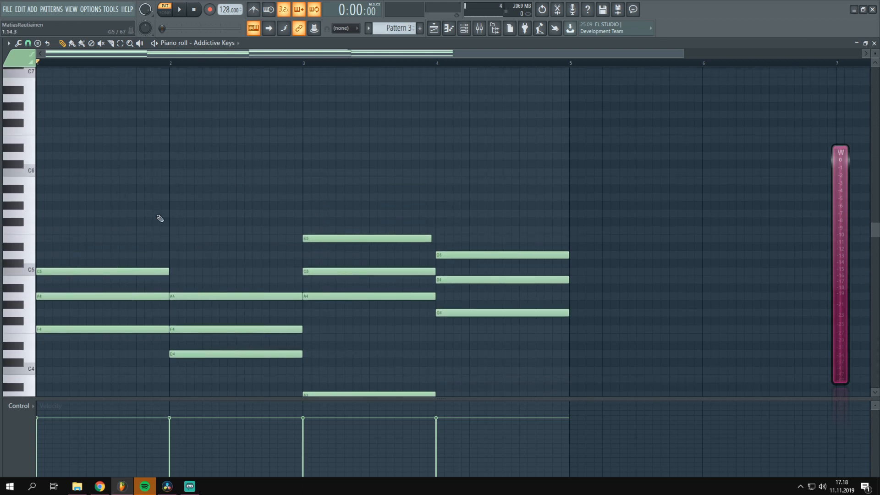
left_click(44, 213)
left_click_drag(44, 213, 41, 230)
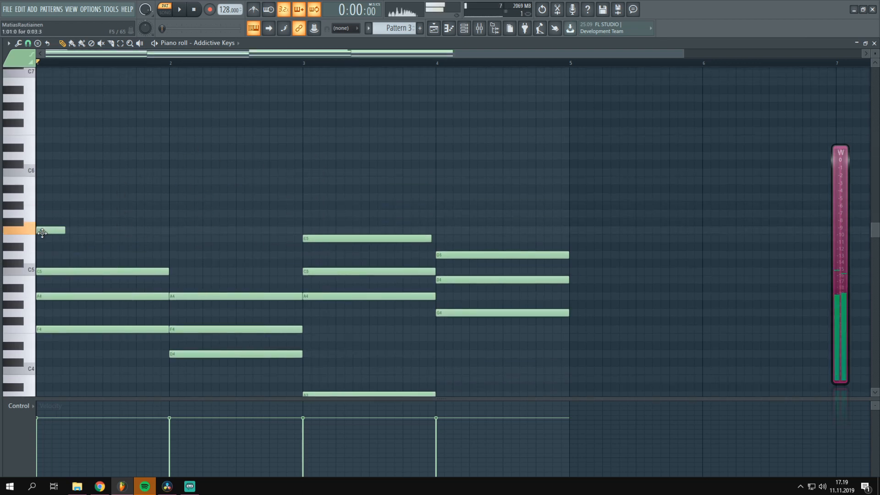
scroll(245, 191, "down", 4)
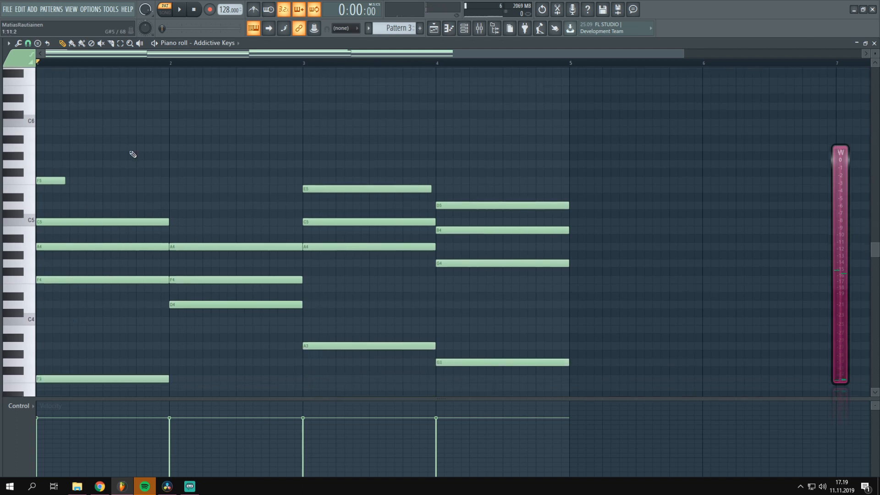
scroll(108, 162, "up", 4)
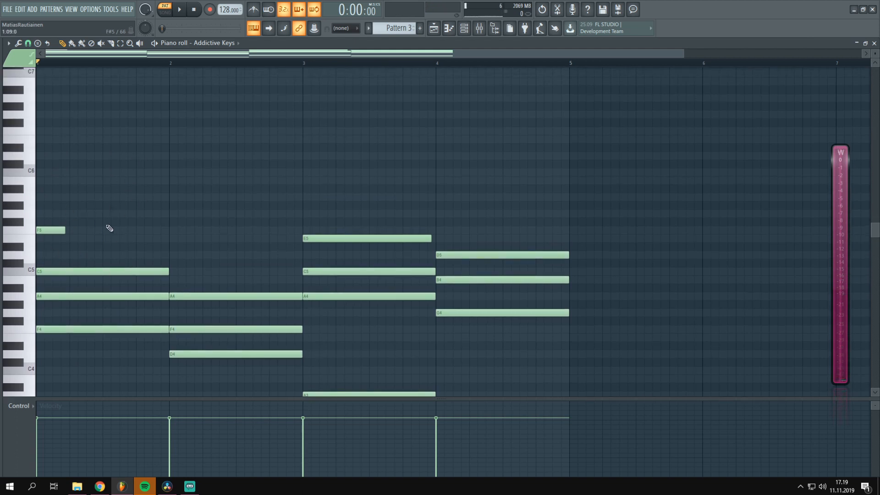
left_click(91, 214)
left_click(142, 197)
left_click(153, 198)
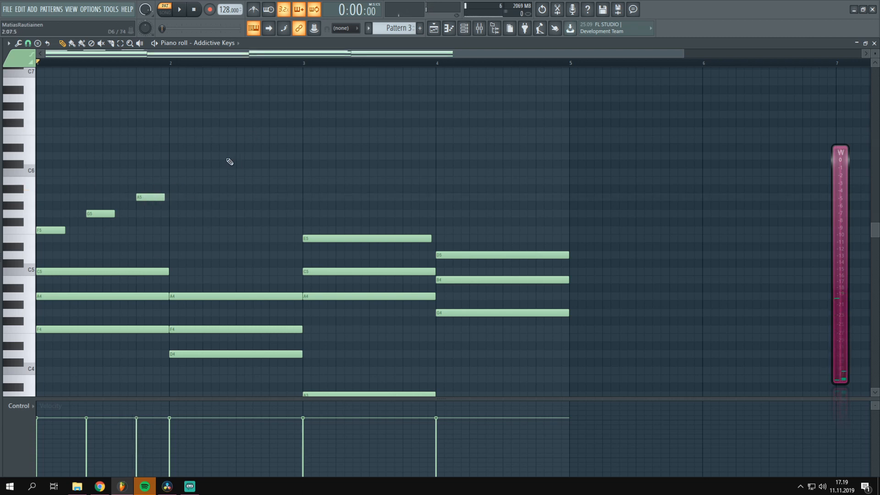
left_click_drag(65, 230, 127, 214)
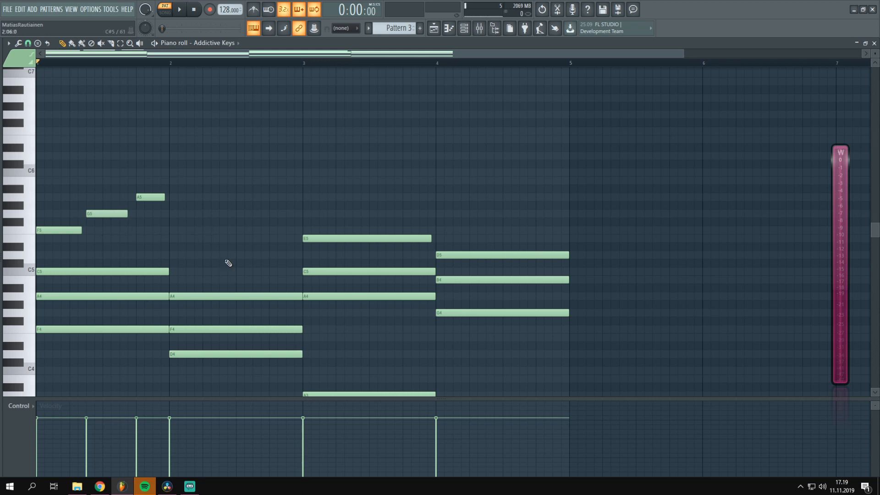
Play back the bar 1 melody together with the chords
scroll(265, 253, "down", 1)
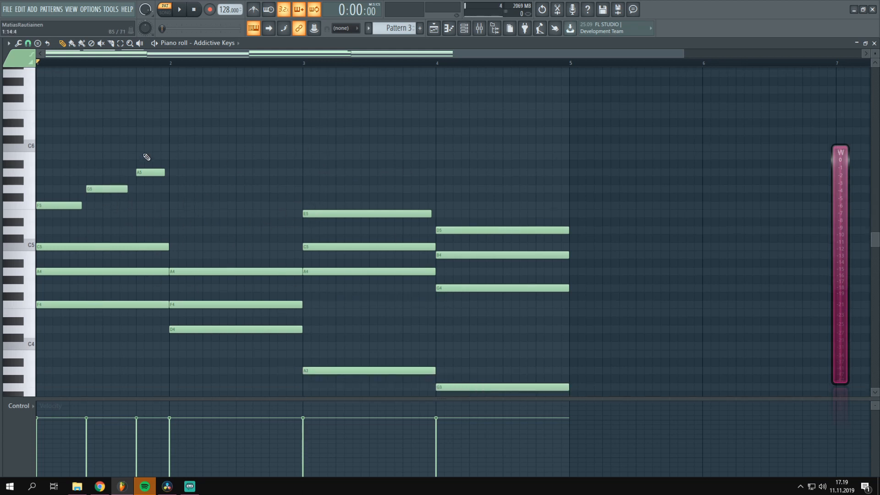
key("space")
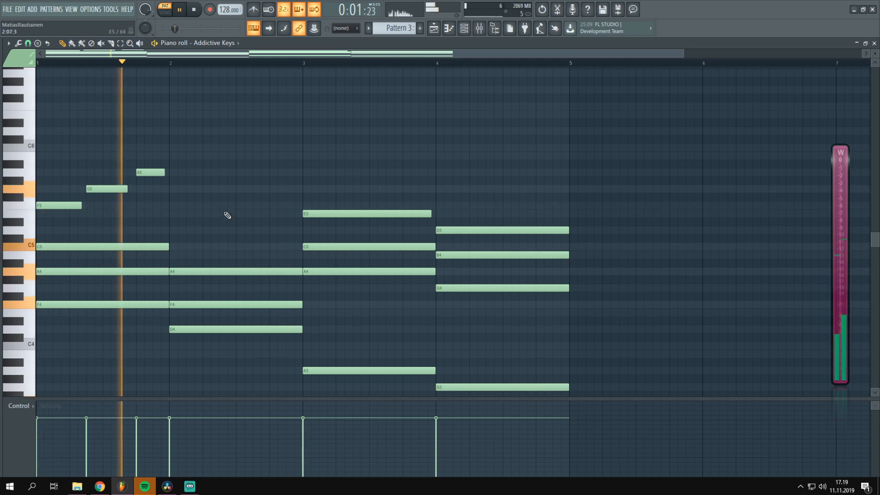
scroll(249, 230, "up", 4)
key("space")
scroll(251, 228, "down", 3)
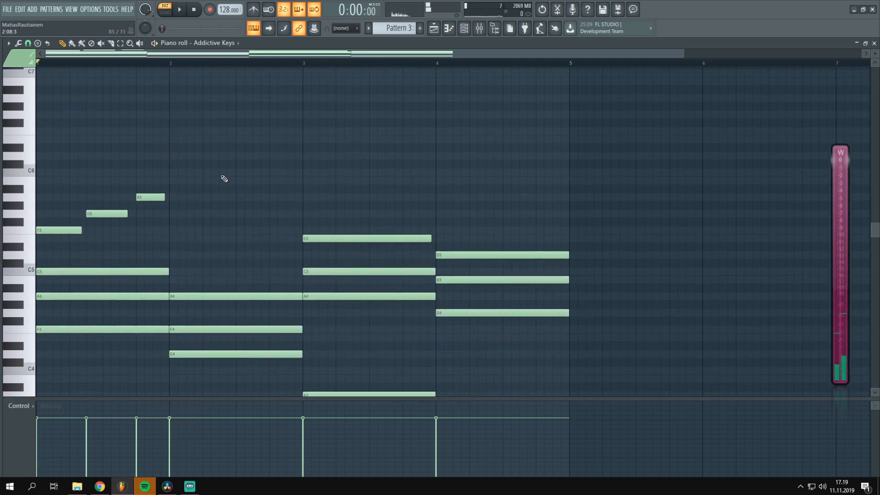
scroll(205, 214, "down", 1)
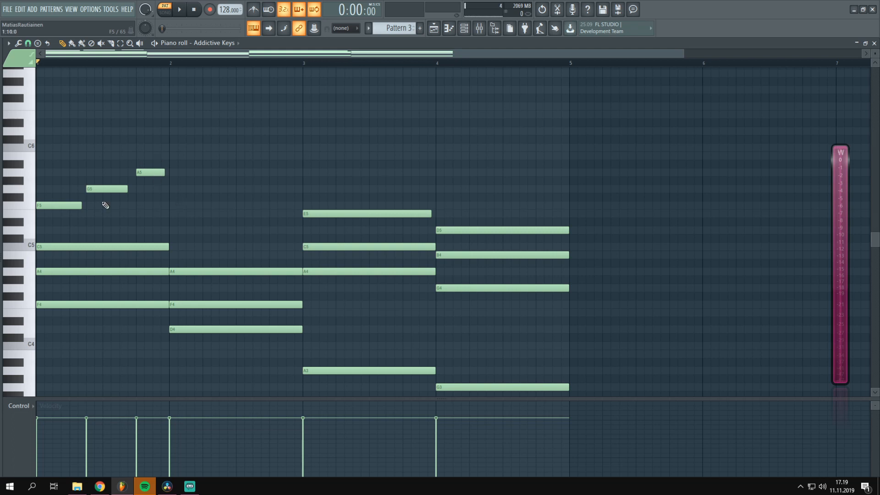
Duplicate the three bar 1 melody notes into bar 2, play back the result and clear the selection
left_click_drag(186, 135, 193, 203)
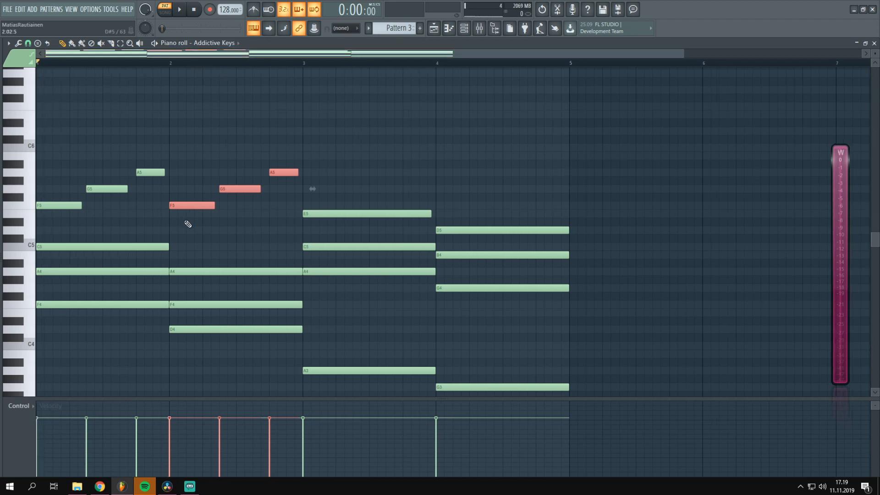
key("space")
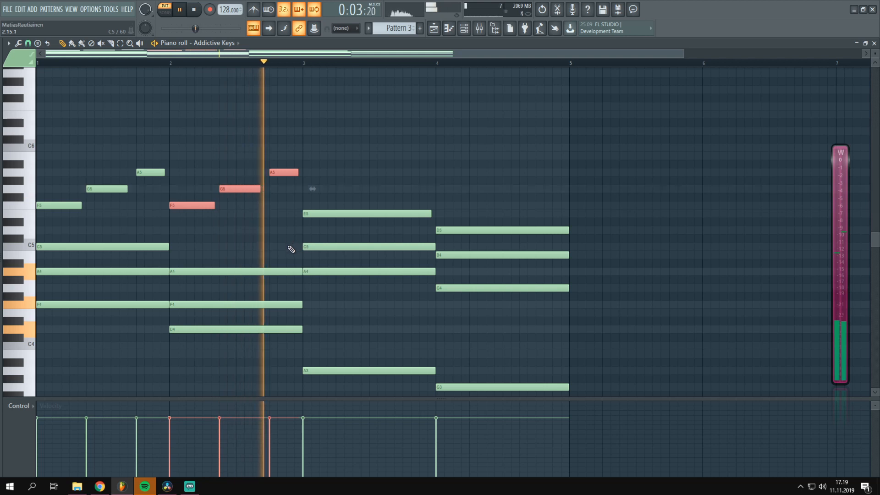
key("space")
key("ctrl+d")
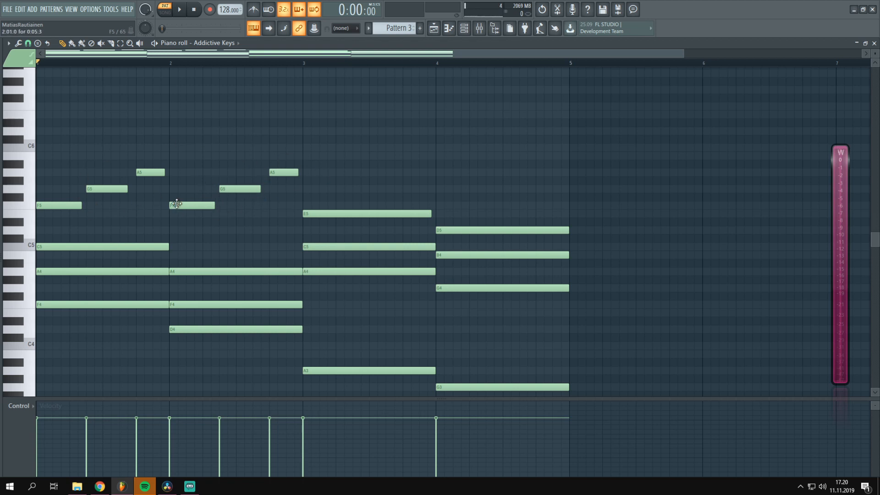
Try transposing the bar 2 melody notes down to C5, D5 and E5 and play them back
left_click_drag(298, 144, 187, 210)
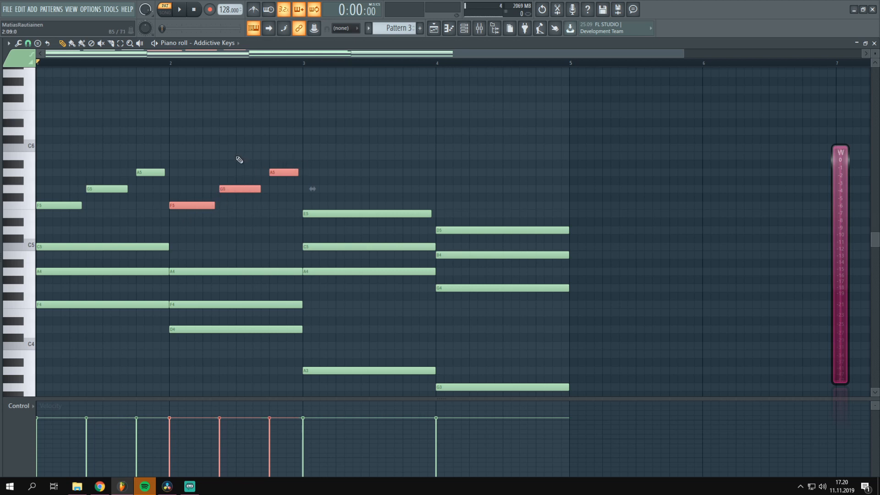
left_click_drag(197, 207, 194, 247)
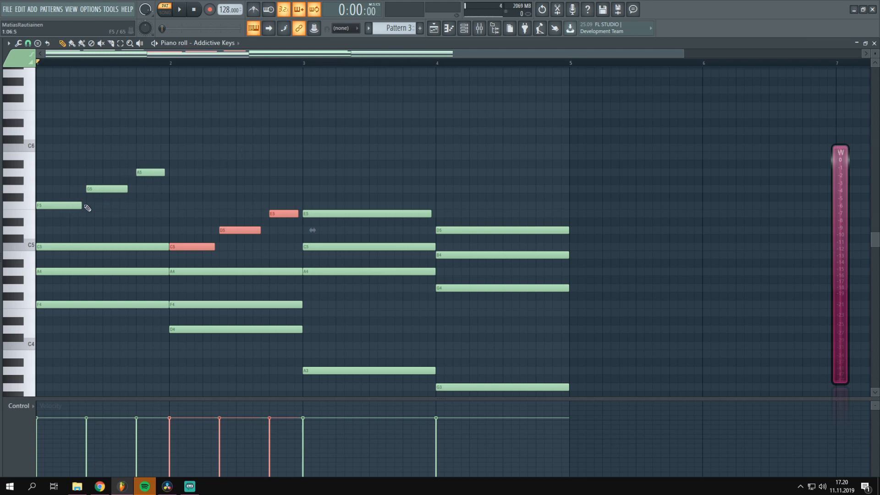
left_click(217, 164)
right_click(218, 164)
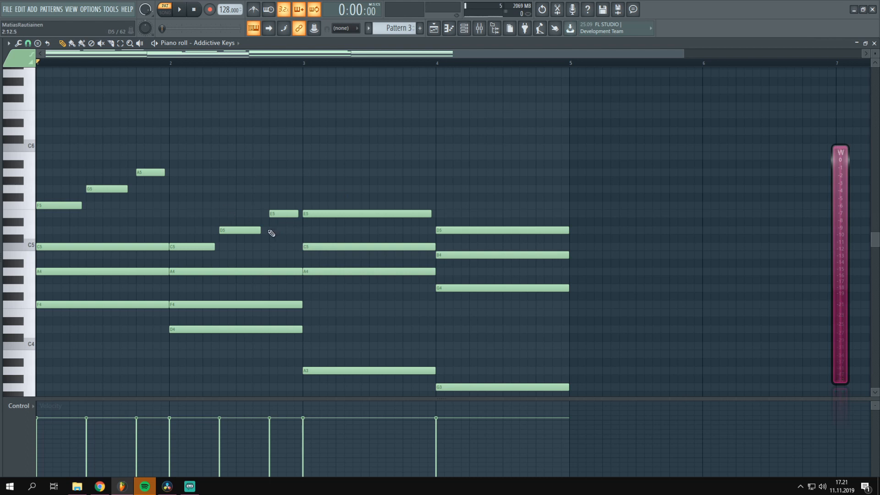
key("space")
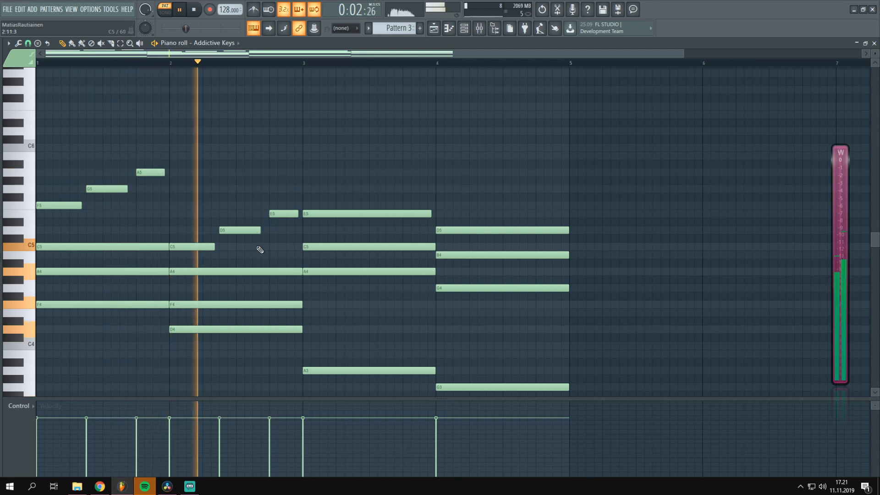
key("space")
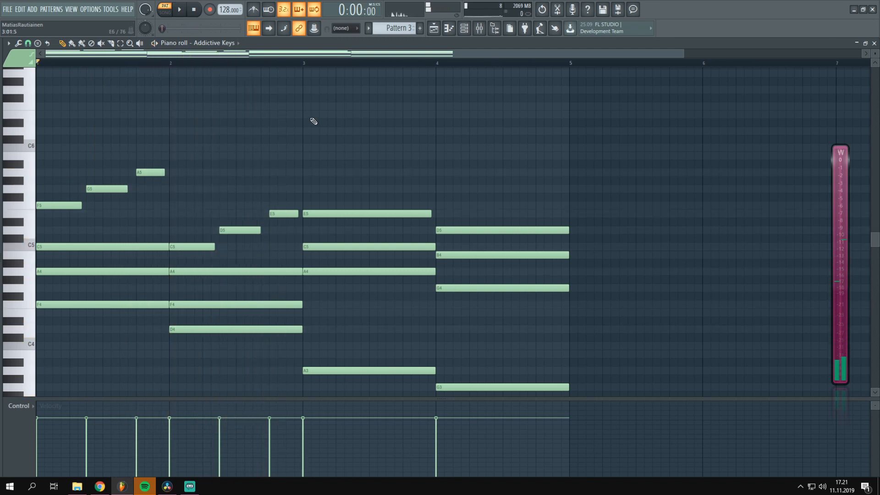
Move the bar 2 melody notes to G5, A5 and B5 and play them back with the chords
left_click_drag(277, 188, 193, 185)
left_click(192, 246, "shift")
scroll(271, 233, "up", 1)
left_click(330, 216)
key("space")
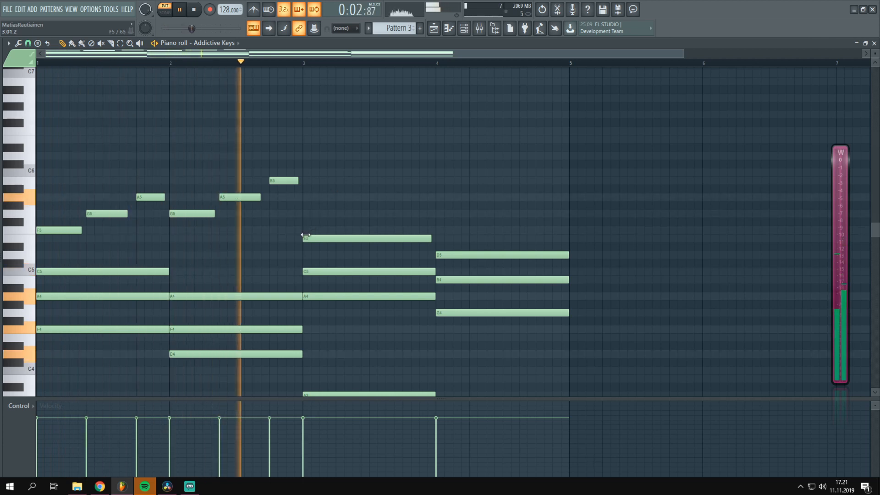
key("space")
Try raising the bar 2 melody to A5, B5 and C6 and play it back from bar 2
left_click_drag(300, 174, 196, 197)
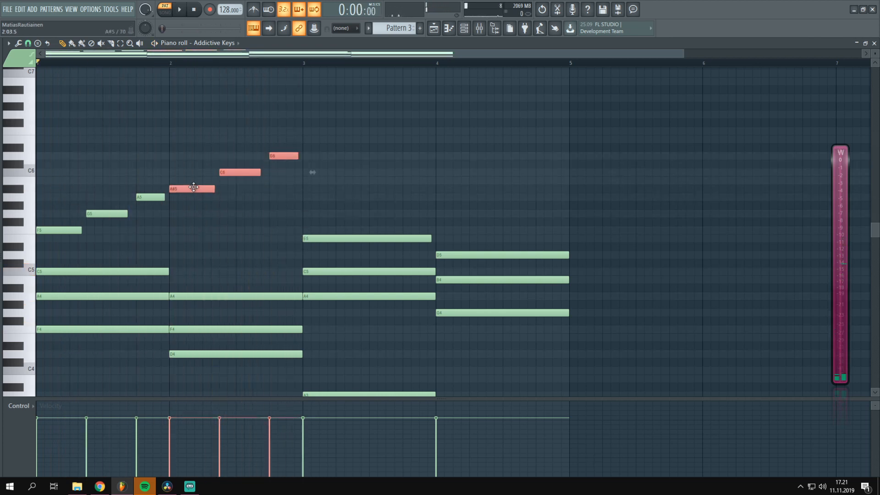
key("space")
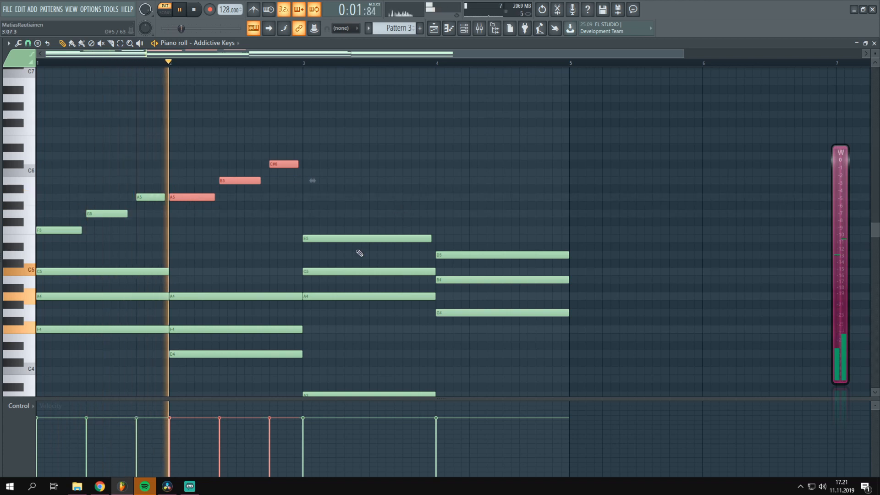
left_click_drag(303, 160, 275, 174)
left_click(172, 64)
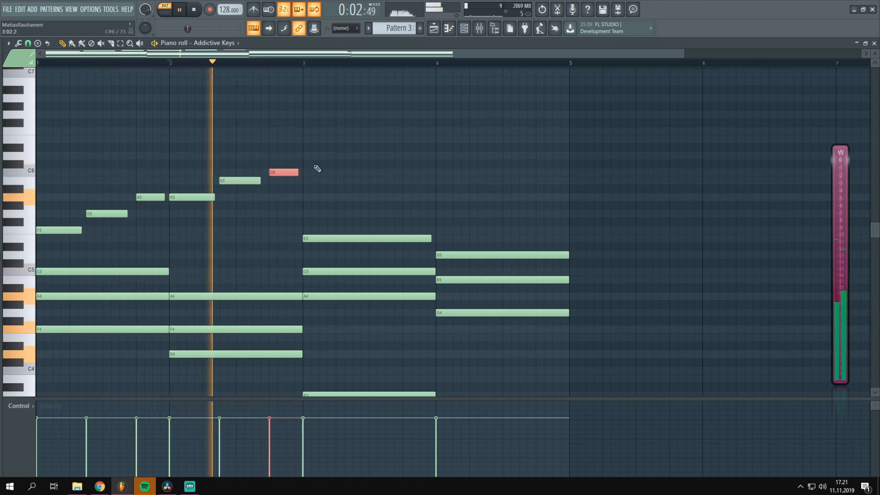
key("space")
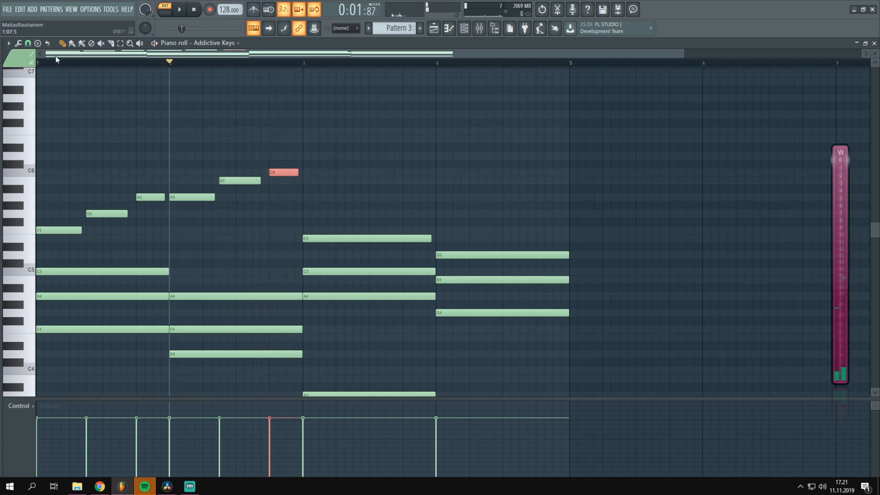
Move the bar 2 melody notes back to G5, A5 and B5 and return the playhead to bar 1
left_click_drag(311, 145, 192, 214)
left_click_drag(240, 161, 233, 204)
mouse_move(294, 171)
left_mouse_down()
mouse_move(284, 196)
mouse_move(283, 178)
left_mouse_up()
left_click(39, 62)
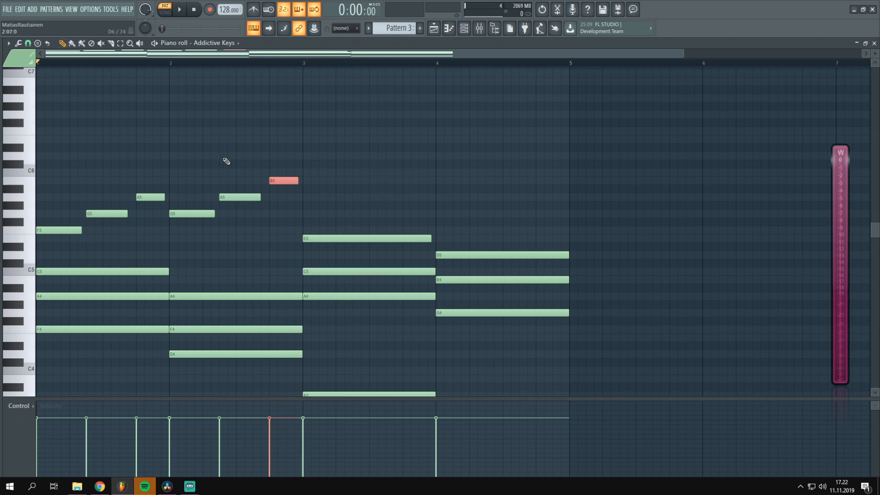
Duplicate the three bar 2 melody notes into bar 3
left_click_drag(281, 151, 321, 215)
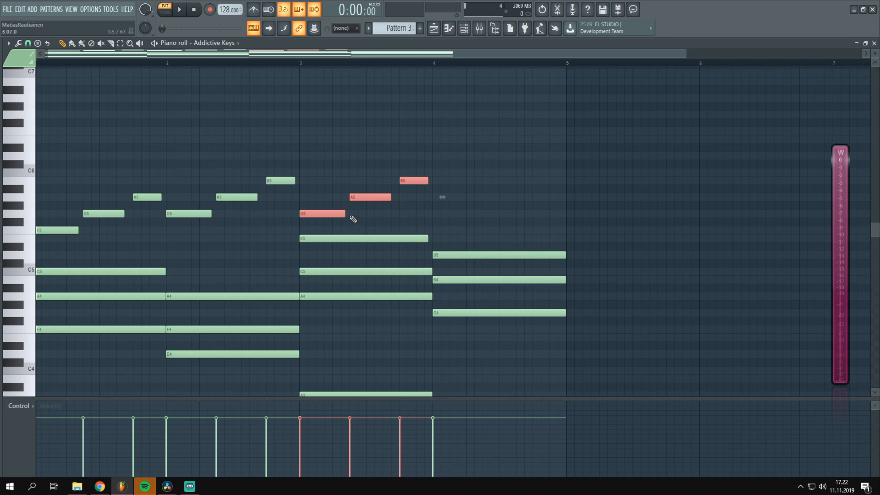
Try transposing the bar 3 melody notes down to F5, G5 and A5, and restore their previous pitches
key("shift+Down")
key("shift+Down")
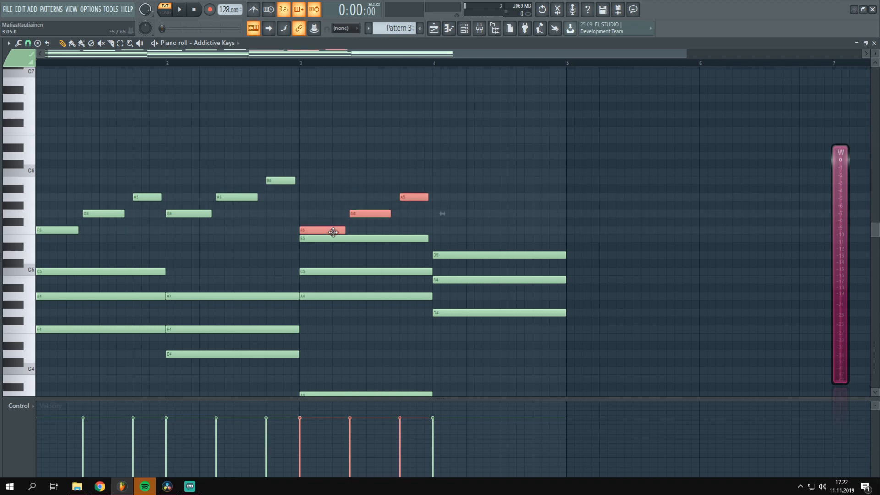
key("shift+Up")
key("shift+Up")
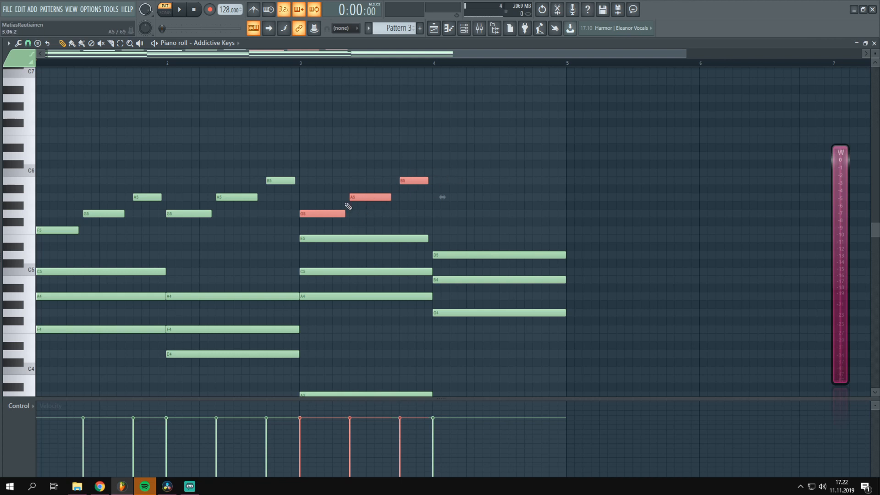
Clear the selection and swap the last two bar 3 melody pitches so the notes run G5, B5, A5
left_click(458, 156)
right_click(470, 157)
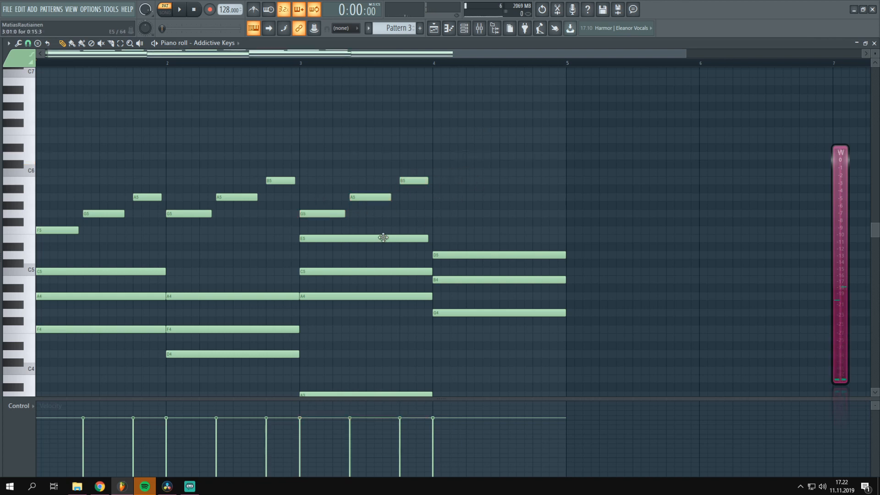
left_click_drag(365, 197, 407, 198)
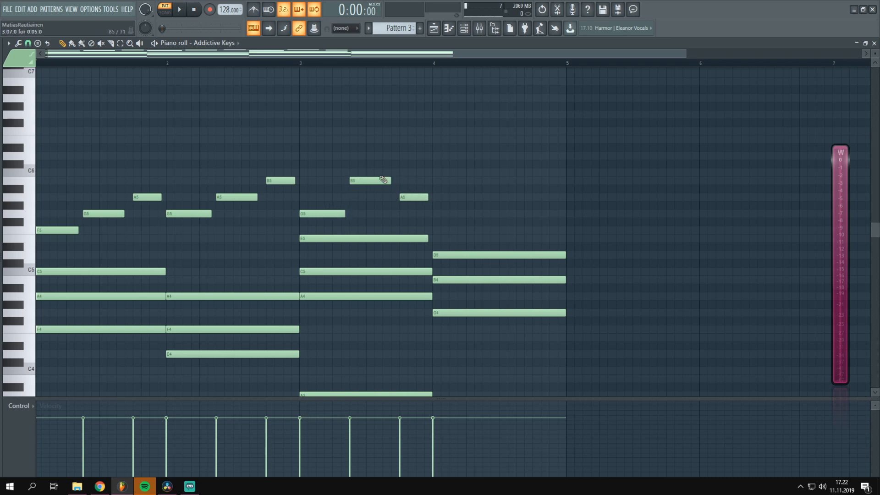
left_click_drag(170, 54, 140, 55)
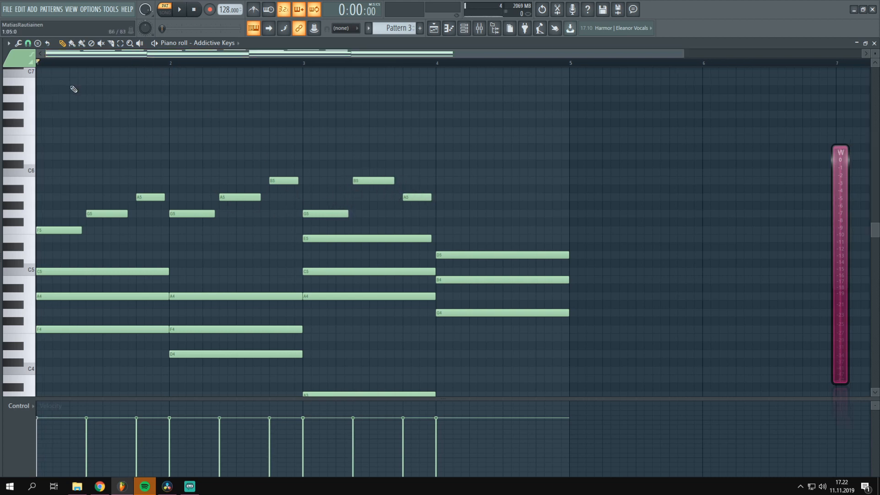
Play the melody, raise the first bar 3 melody note to A5, lower the last one to G5, and audition the change
scroll(309, 69, "down", 1)
key("space")
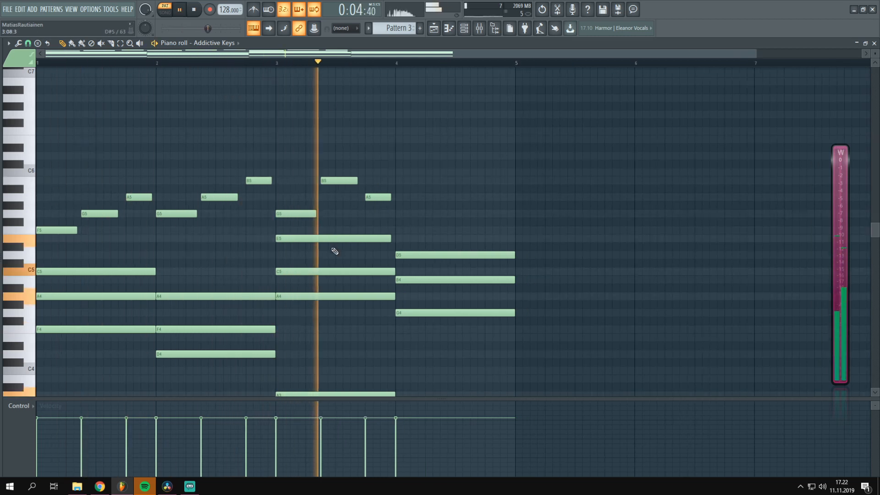
key("space")
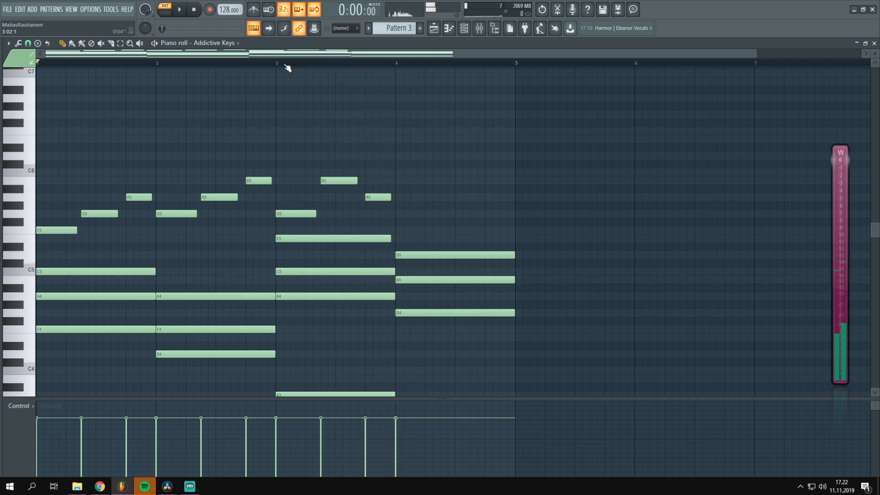
left_click_drag(294, 214, 290, 197)
left_click_drag(372, 197, 374, 214)
key("space")
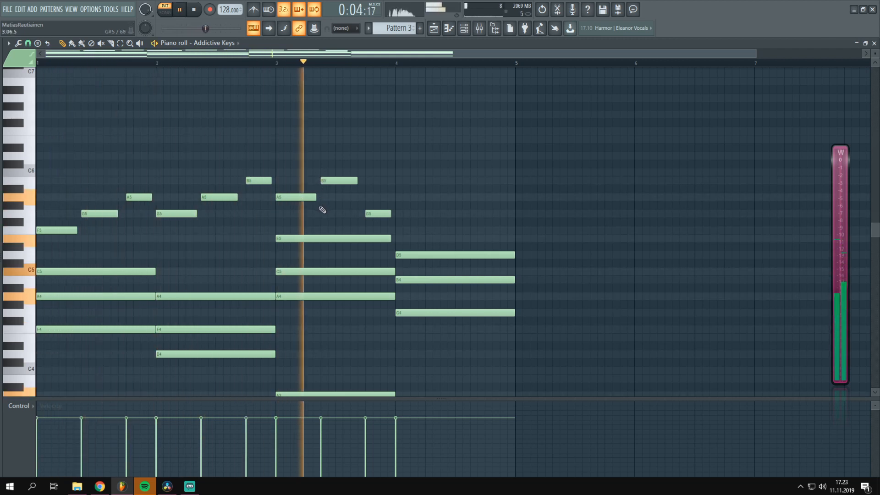
key("space")
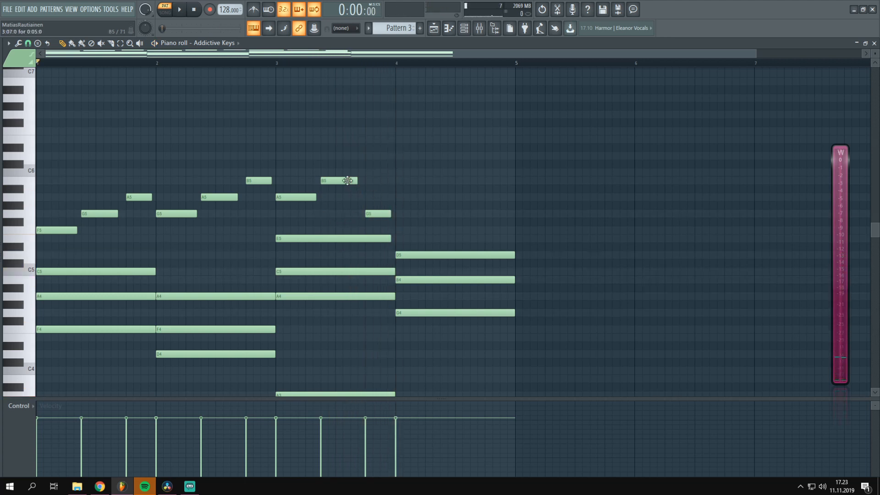
Raise the last two bar 3 melody notes to D6 and C6 and play the melody back
left_click_drag(397, 153, 302, 216)
left_click_drag(381, 230, 378, 179)
left_click_drag(412, 152, 298, 205)
left_click_drag(339, 161, 370, 173)
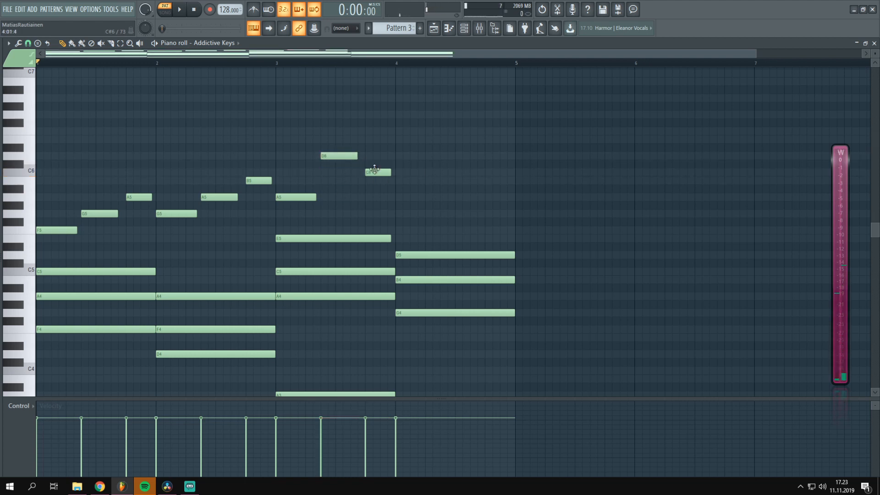
key("space")
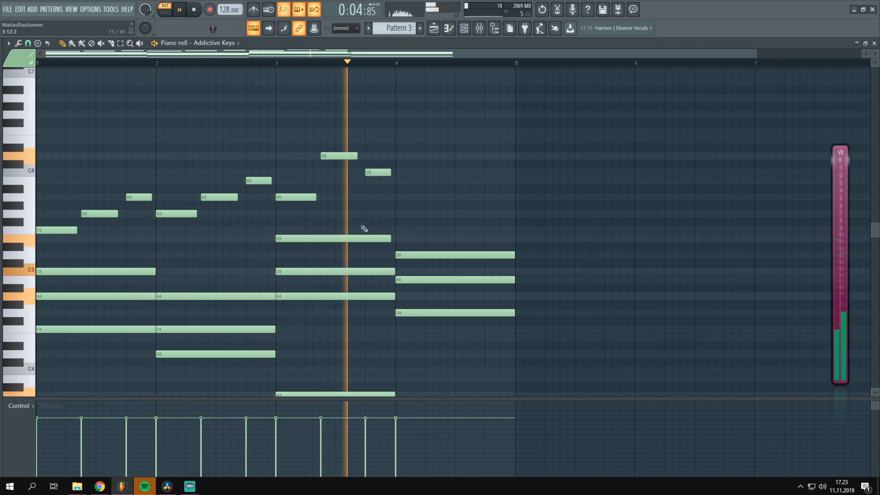
key("space")
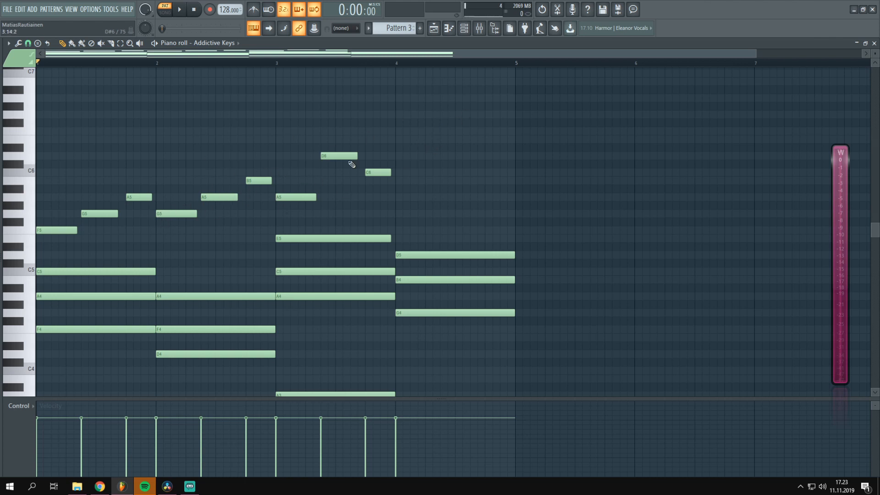
Set the playhead to bar 3, add a short G5 melody note at the start of bar 4, and audition it
left_click(280, 62)
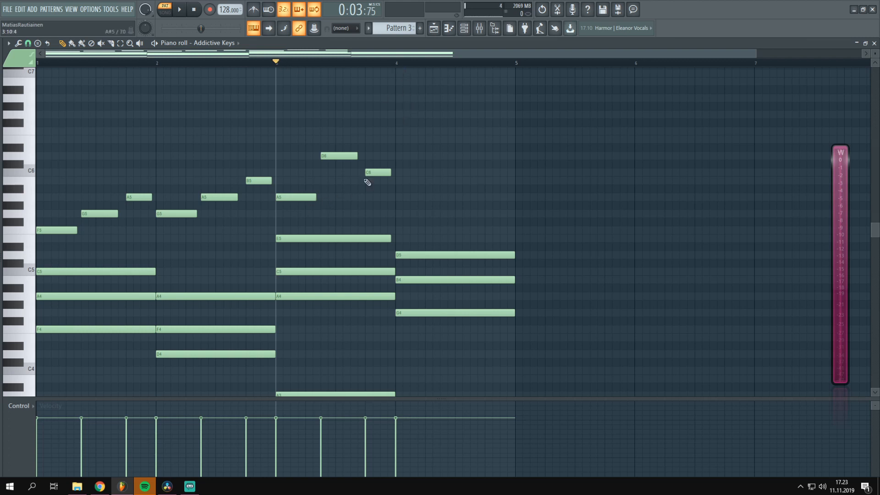
key("space")
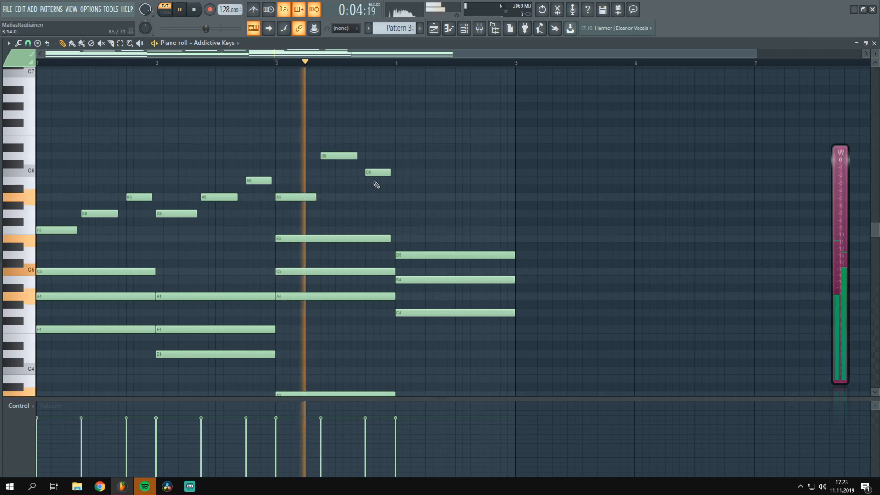
key("space")
left_click(396, 197)
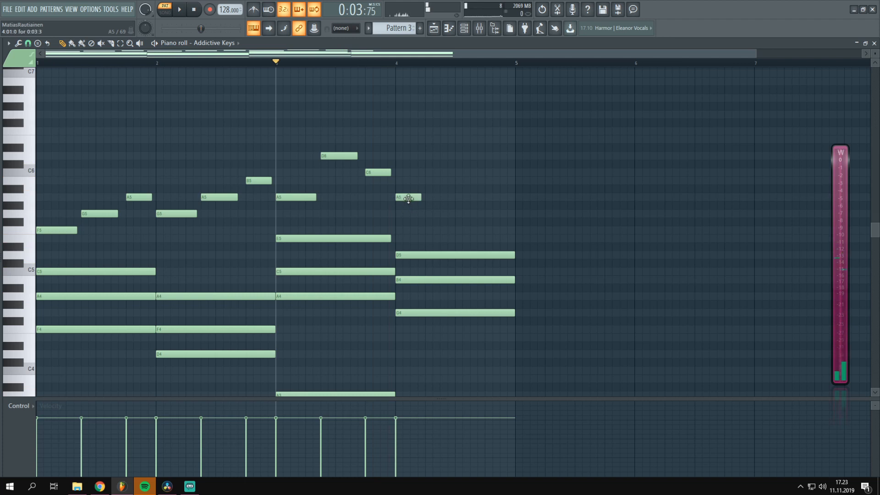
left_click_drag(396, 198, 409, 215)
key("space")
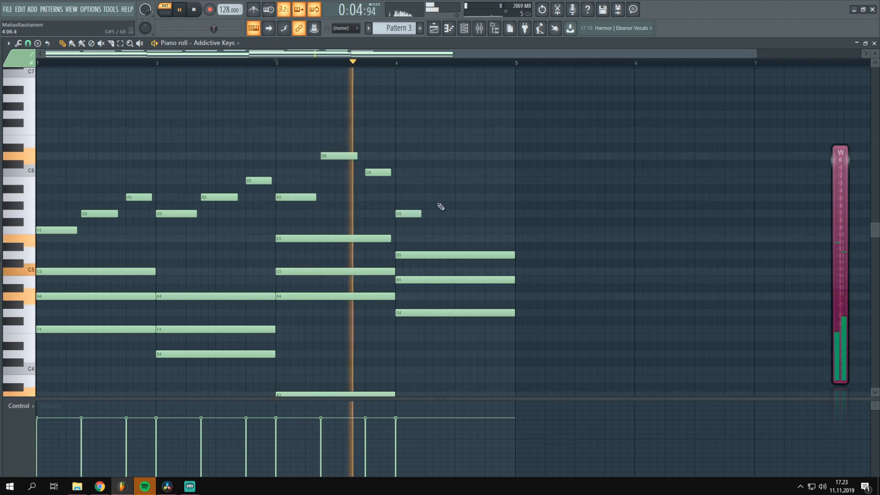
key("space")
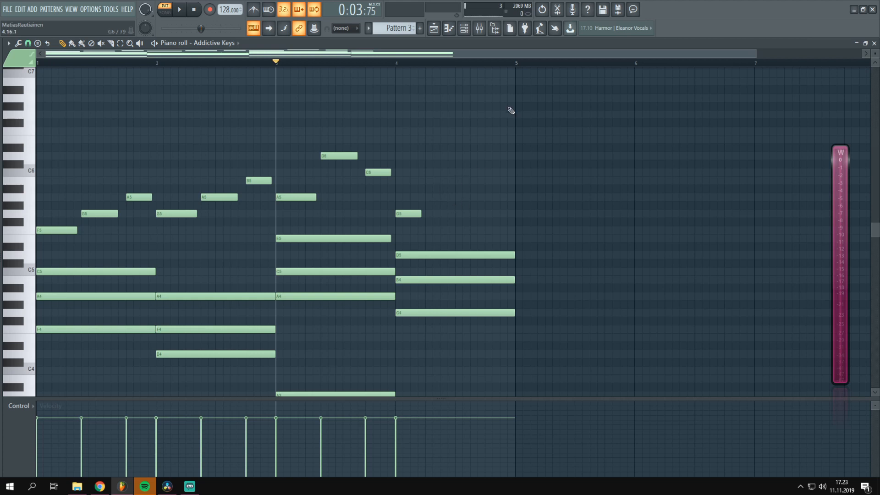
Add a short B5 melody note on the second beat of bar 4 and audition it from the start of that bar
key("space")
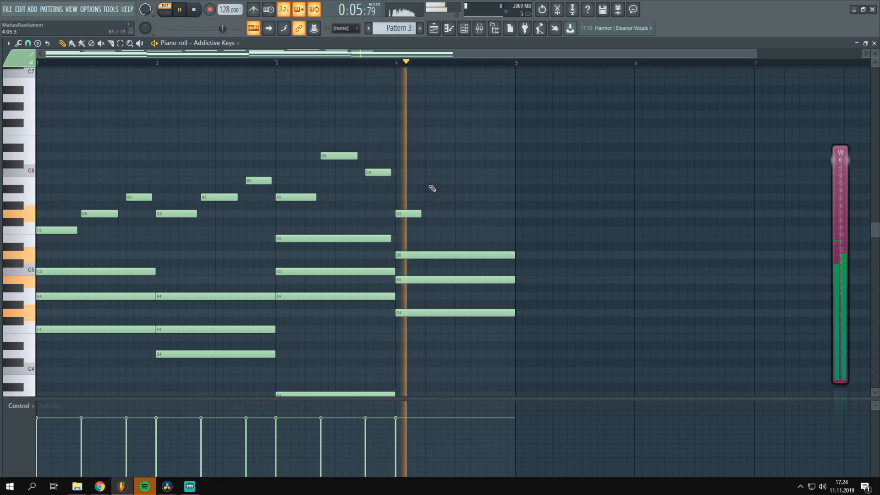
key("space")
left_click(448, 179)
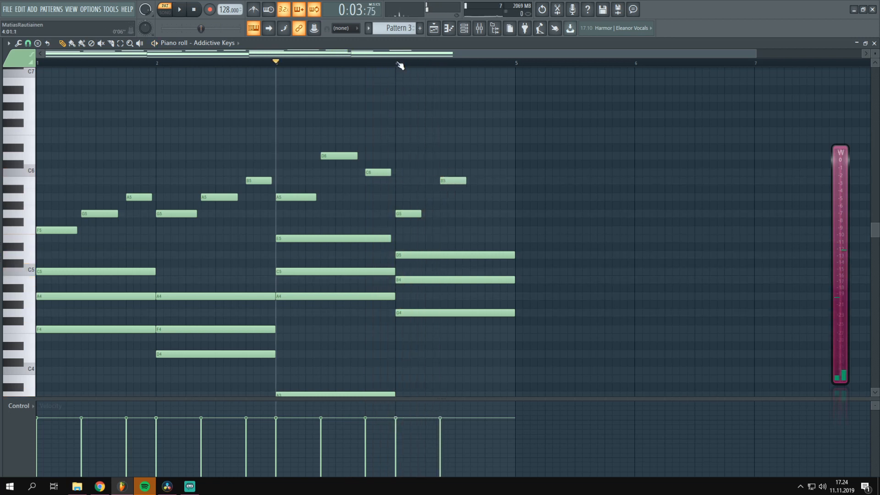
left_click(399, 63)
key("space")
key("space")
left_click_drag(454, 181, 440, 183)
key("space")
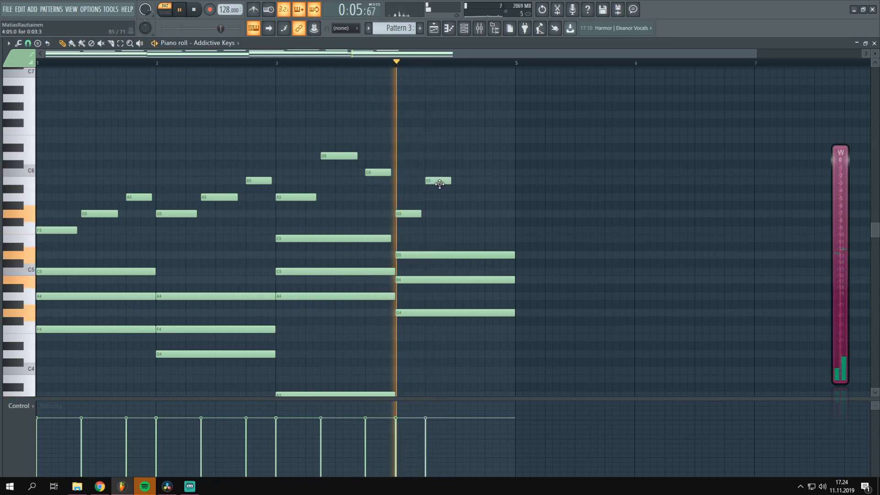
key("space")
Add short C6 and D6 melody notes after the B5 in bar 4 and play the loop
left_click(447, 172)
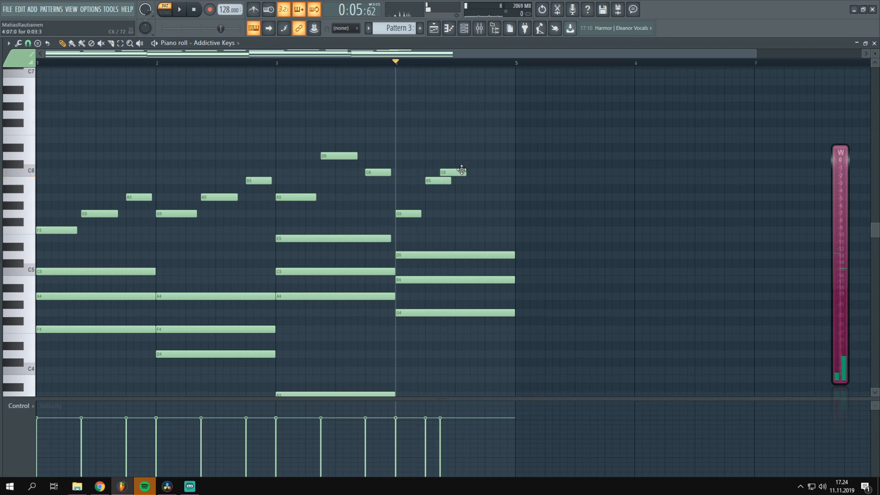
key("space")
left_click(477, 156)
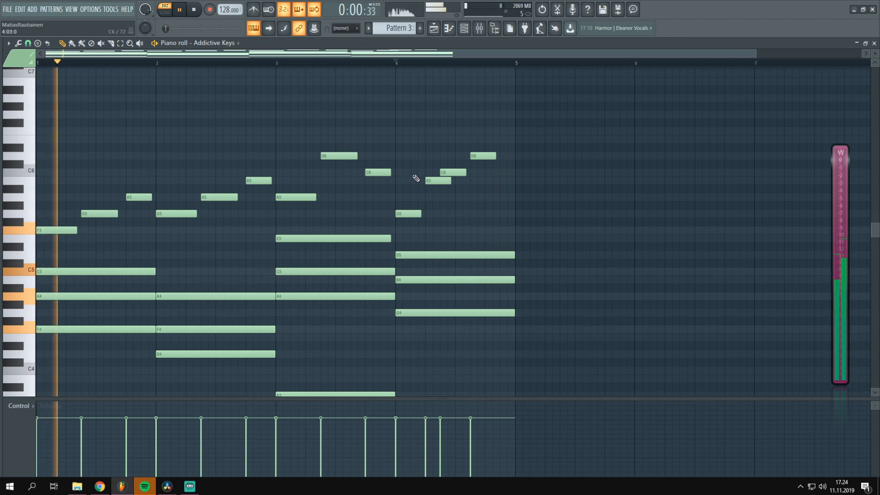
key("space")
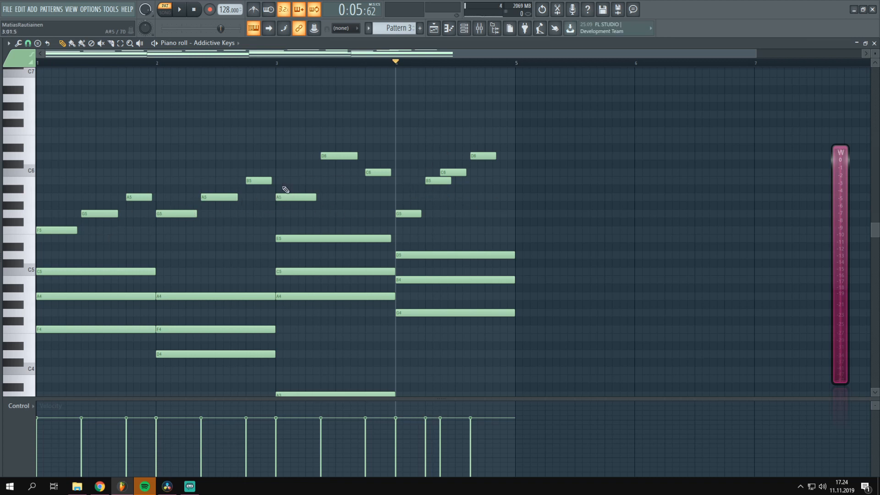
Shorten the opening F5 note in bar 1, add a second short F5 just before the G5, and audition the rhythm
scroll(174, 73, "up", 3)
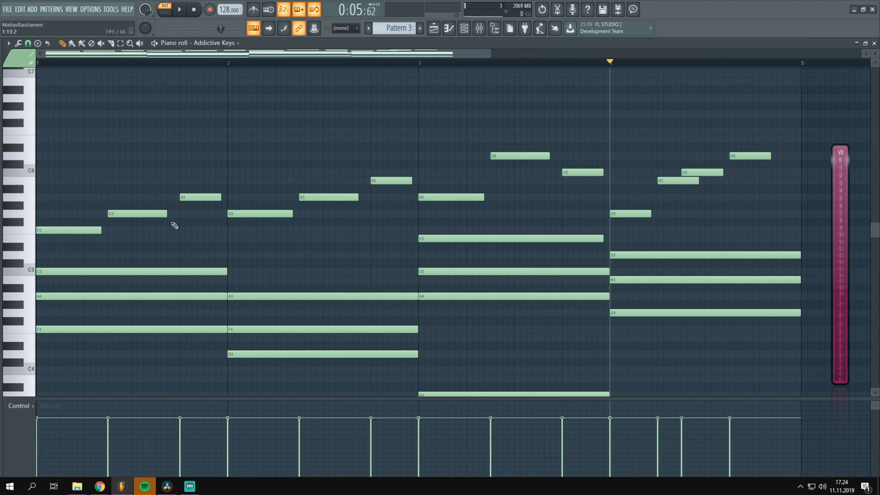
left_click(90, 230)
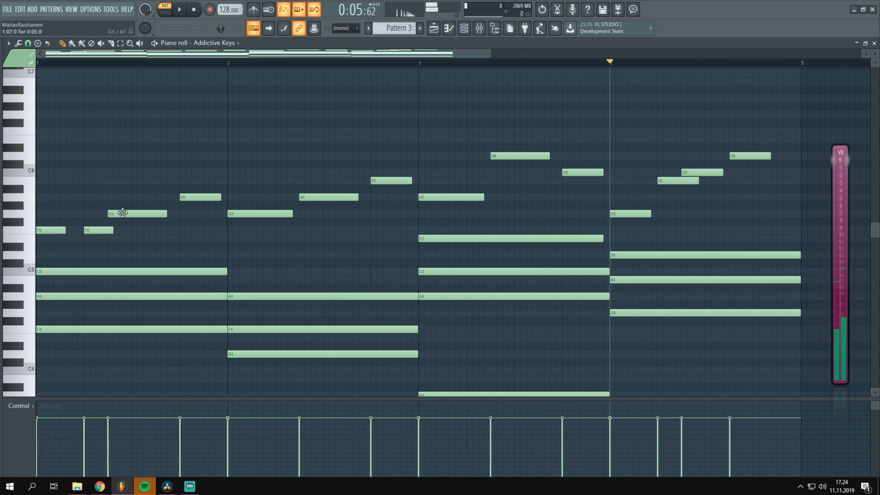
key("space")
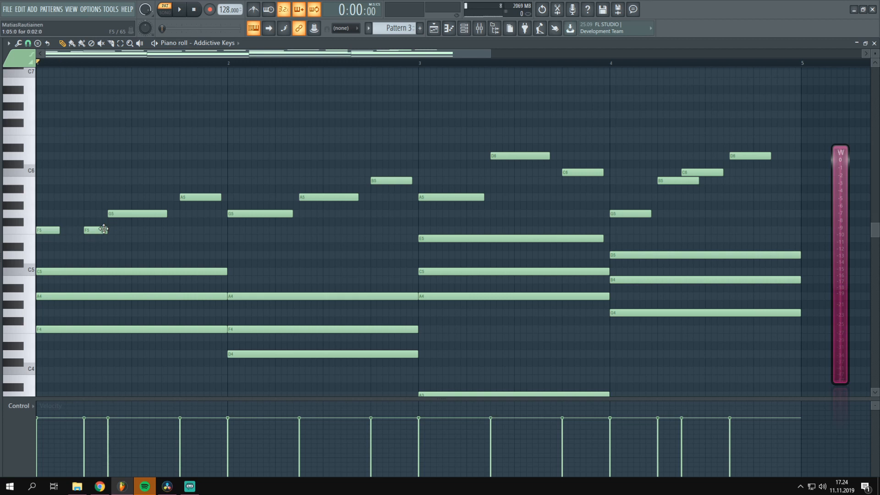
key("space")
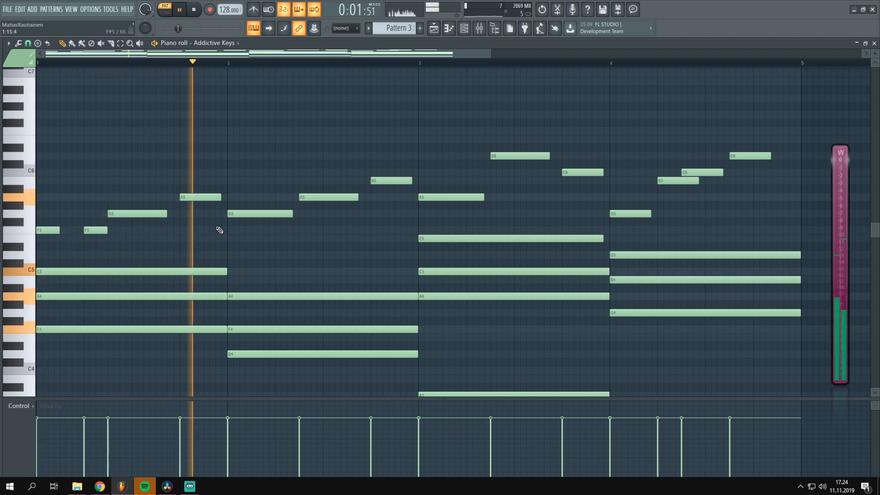
key("space")
Split the first melody notes of bars 2 and 3 into two short G5 notes and two short A5 notes, and play back
left_click(276, 214)
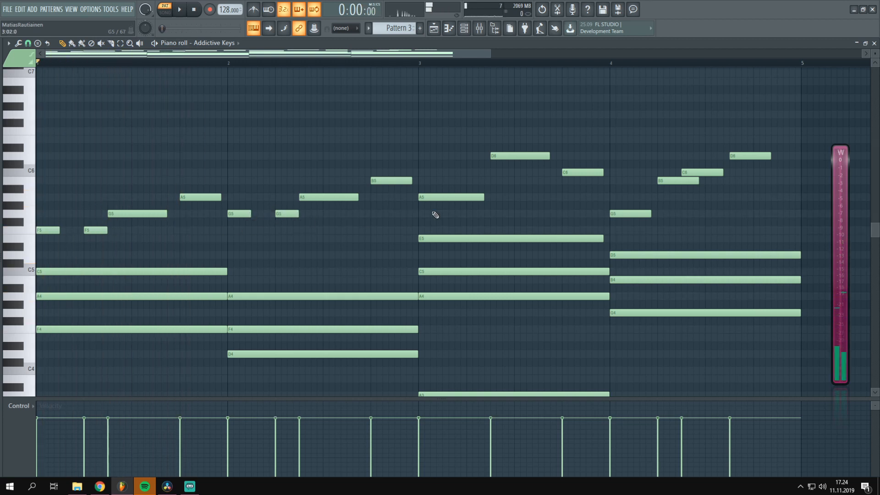
left_click(467, 198)
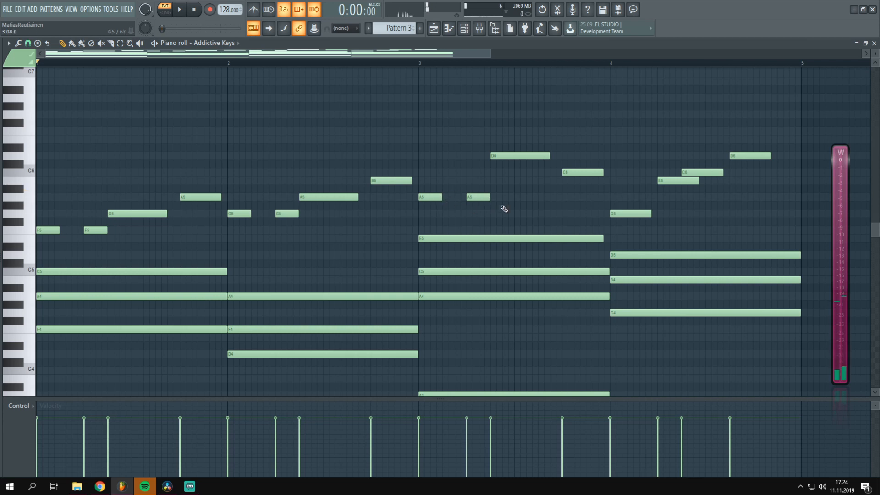
key("space")
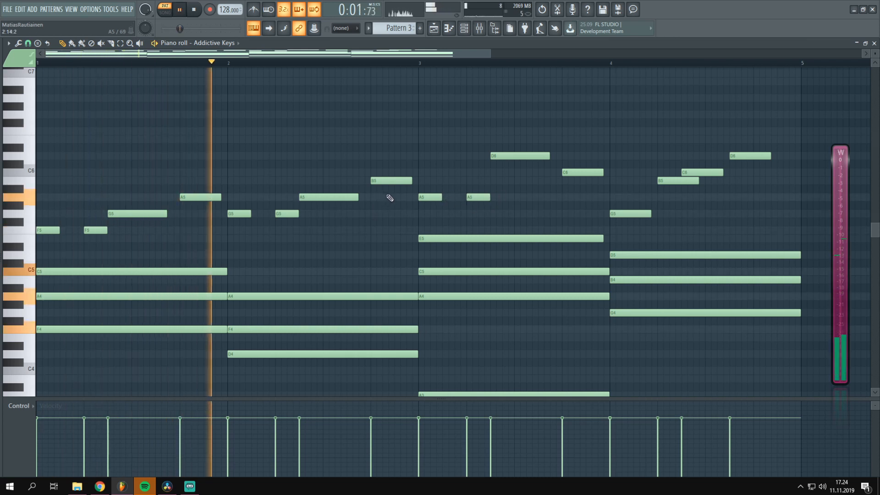
key("space")
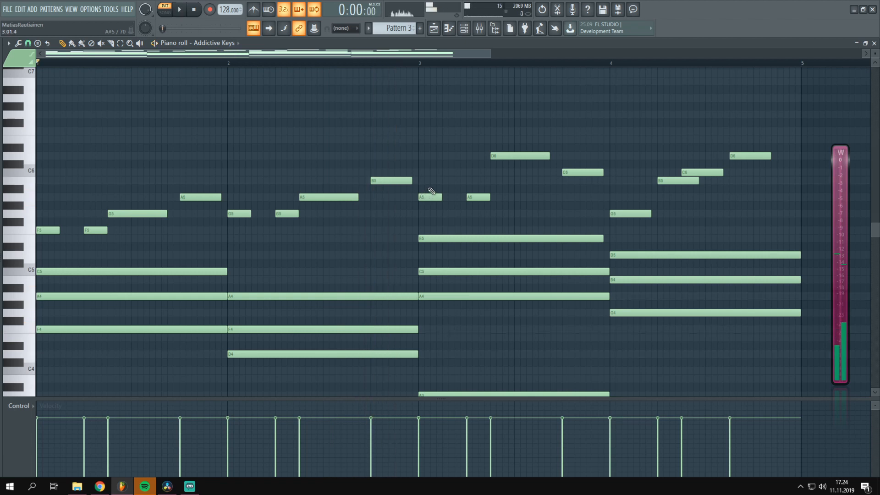
Set the playhead to bar 3, lower the bar's last two melody notes to C6 and B5, and audition the phrase
left_click(418, 63)
key("space")
key("space")
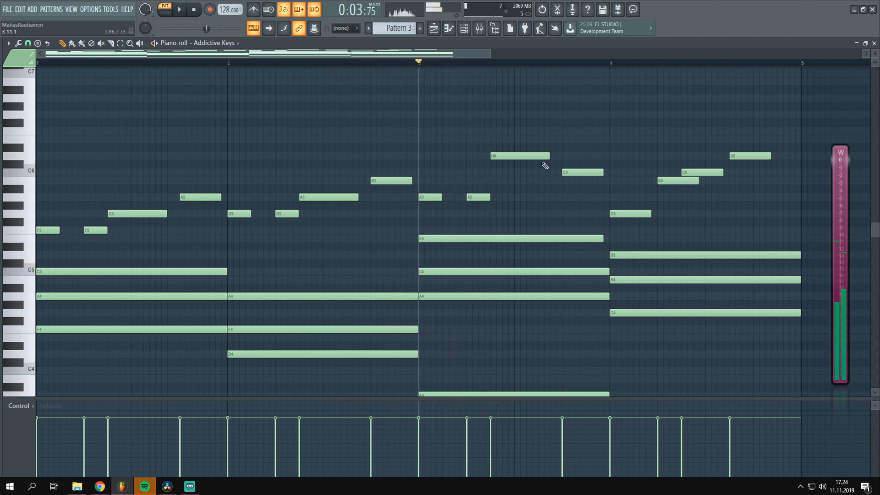
left_click_drag(527, 157, 581, 182)
key("space")
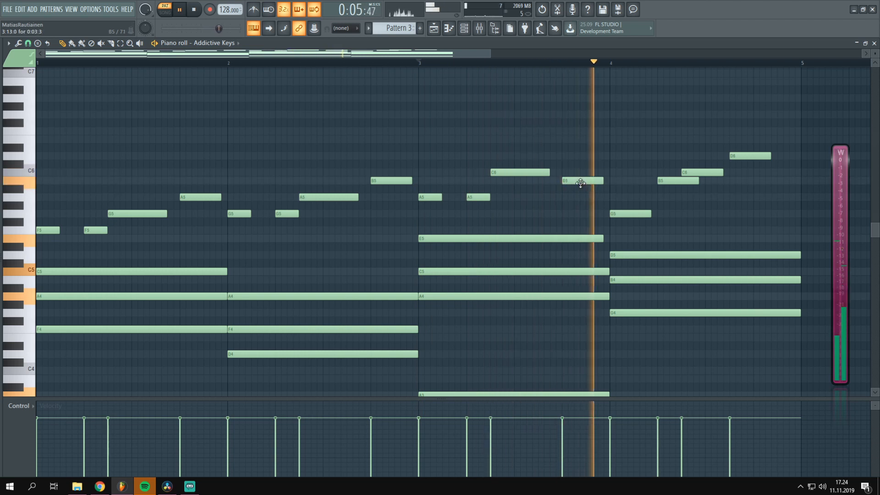
key("space")
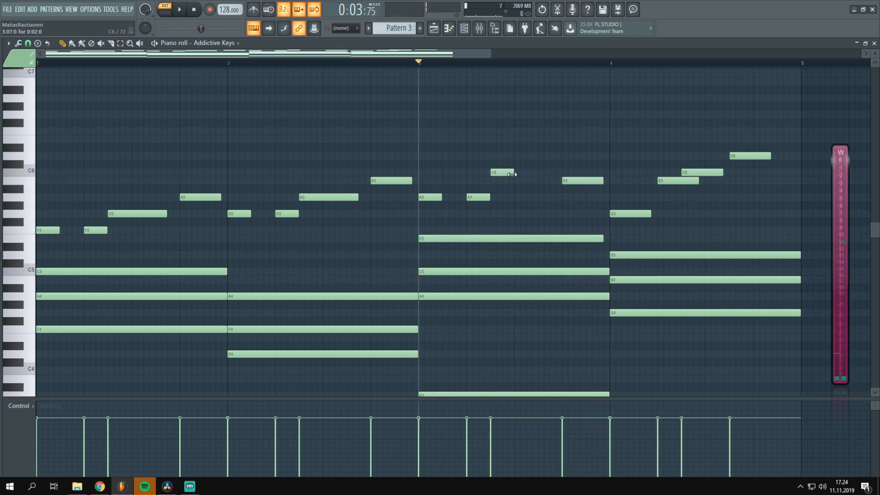
Add a second short C6 note just before the B5 in bar 3 and play the phrase
key("space")
left_click(533, 156)
key("space")
left_click_drag(545, 159, 549, 173)
key("space")
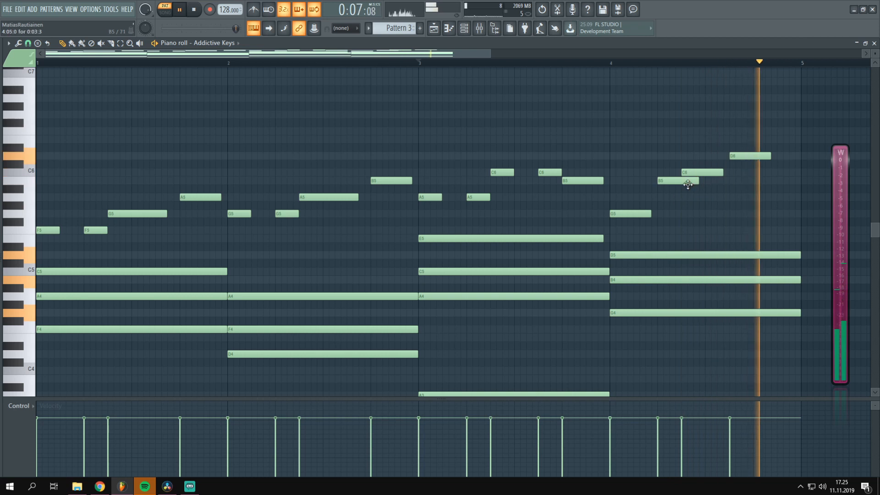
Space the four bar 4 melody notes evenly by shifting C6 and D6 later, and audition the bar
mouse_move(688, 181)
left_mouse_down()
mouse_move(765, 159)
mouse_move(675, 182)
left_mouse_up()
key("space")
left_click(608, 64)
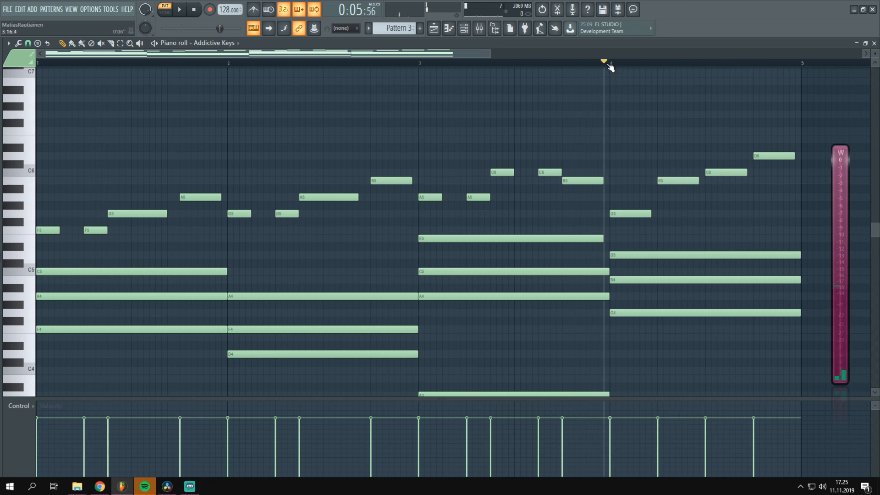
key("space")
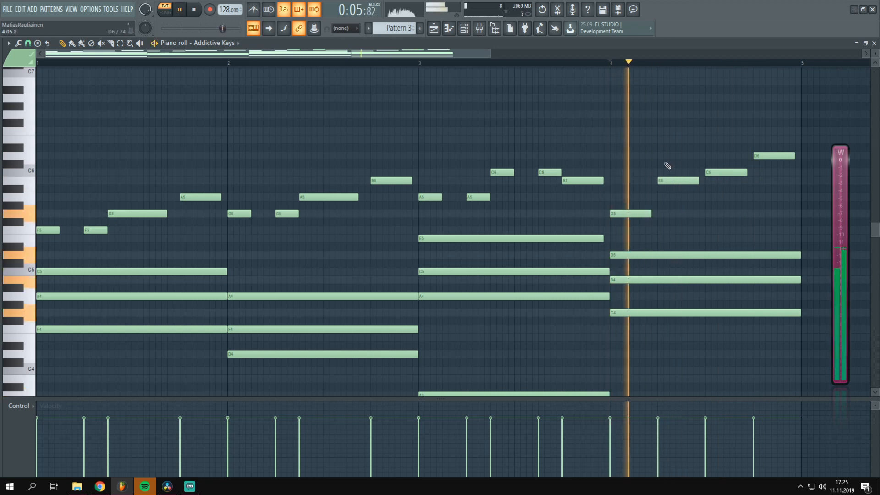
key("space")
Shorten the opening G5 note of bar 4, add a second short G5 right after it, and audition the rhythm
mouse_move(650, 215)
left_mouse_down()
mouse_move(629, 221)
mouse_move(658, 211)
left_mouse_up()
key("space")
left_click(646, 216)
key("space")
Shift the bar 4 B5 note later, add a third short G5 on the second beat, and play the bar
key("space")
key("space")
key("space")
key("space")
left_click_drag(672, 181, 650, 228)
left_click(657, 213)
left_click_drag(696, 213, 672, 220)
key("space")
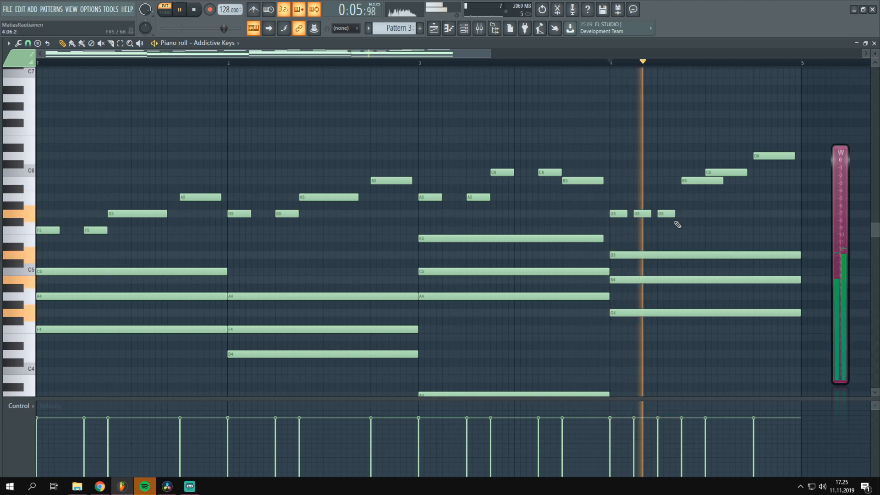
Try shifting the third G5 note in bar 4 later, delete that note, and play the bar again
key("space")
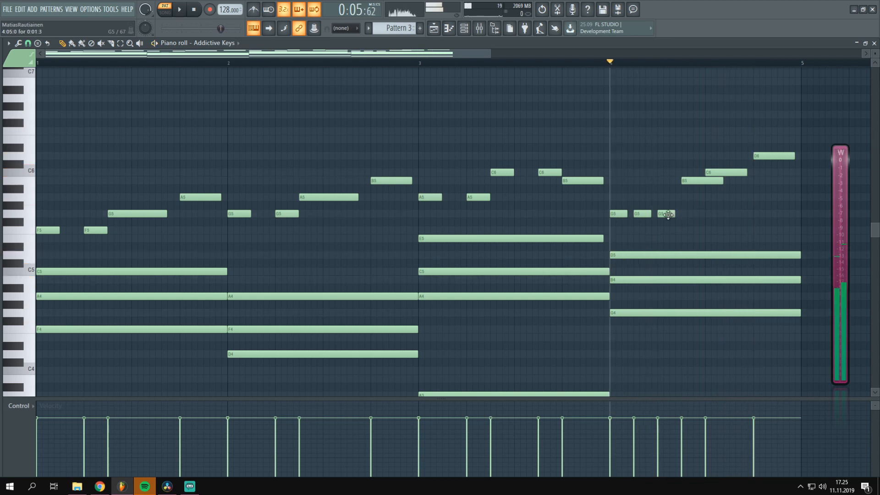
key("space")
left_click_drag(668, 215, 691, 215)
key("space")
key("space")
left_click_drag(699, 182, 715, 171)
key("space")
right_click(691, 213)
key("space")
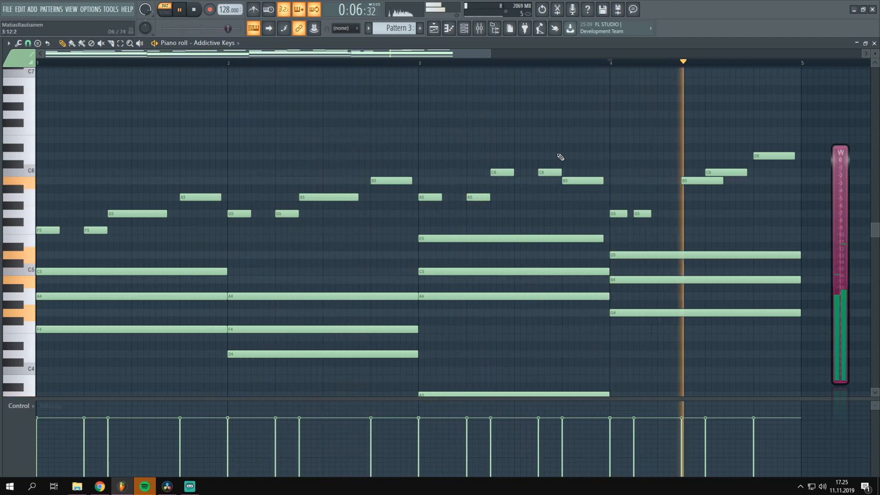
Try adding a short B5 note just before the B5 in bar 4, audition the bar, and delete the added note
key("space")
key("space")
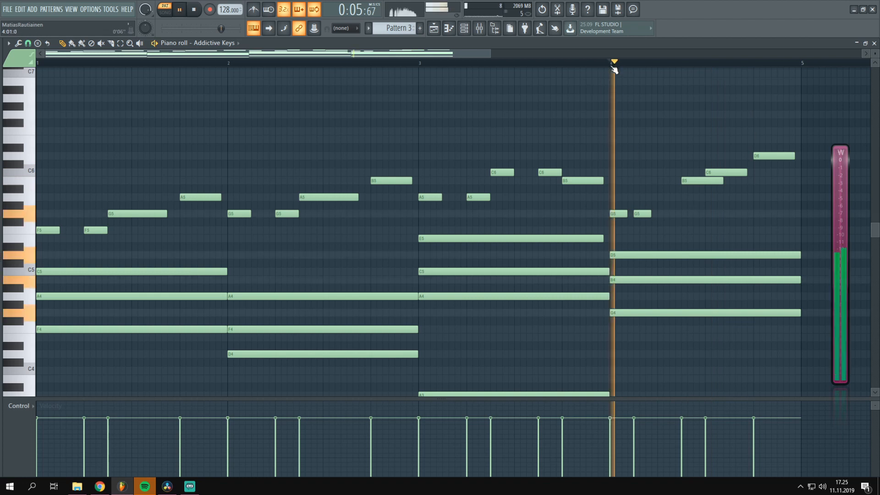
key("space")
left_click(665, 183)
mouse_move(675, 166)
left_mouse_down()
mouse_move(672, 192)
mouse_move(674, 181)
left_mouse_up()
key("space")
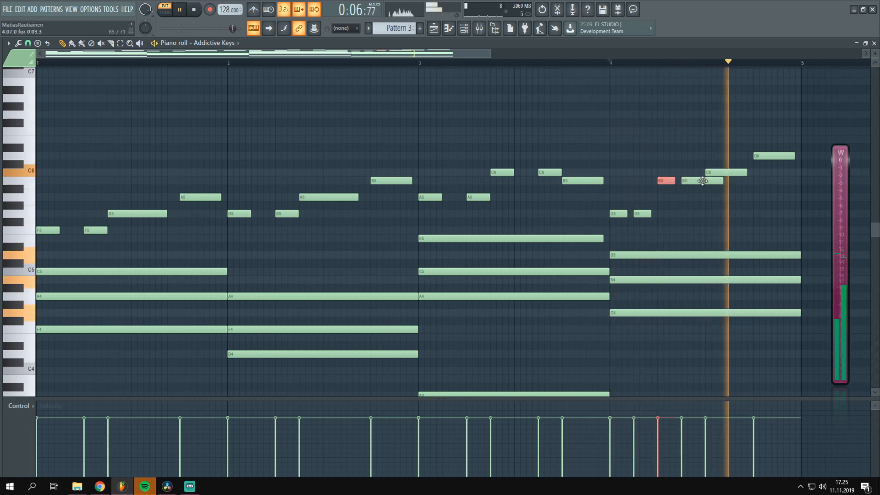
right_click(666, 181)
Add a third short G5 to bar 4, shift its C6 later, and end the bar with a shortened D6
left_click(662, 214)
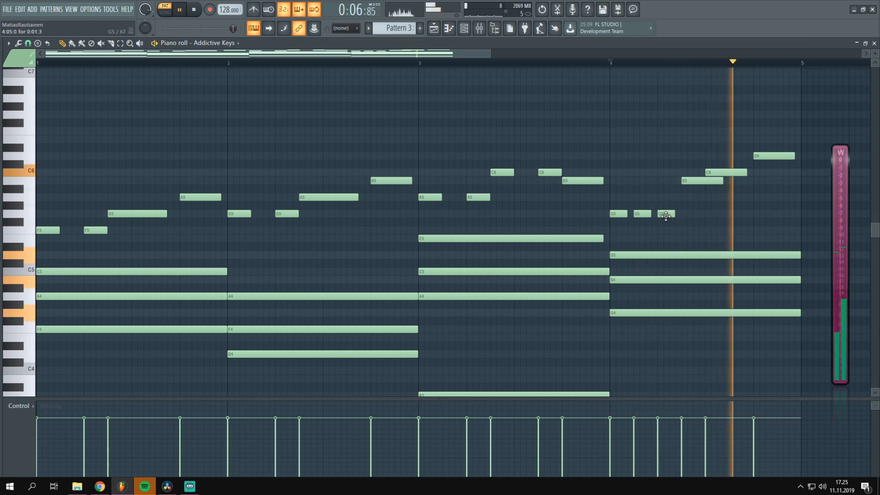
left_click_drag(723, 173, 737, 175)
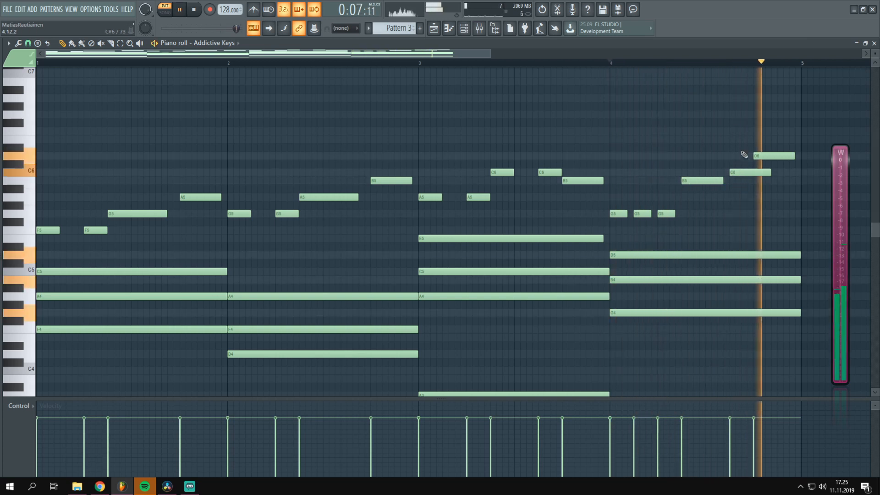
right_click(774, 156)
key("space")
left_click(778, 156)
key("space")
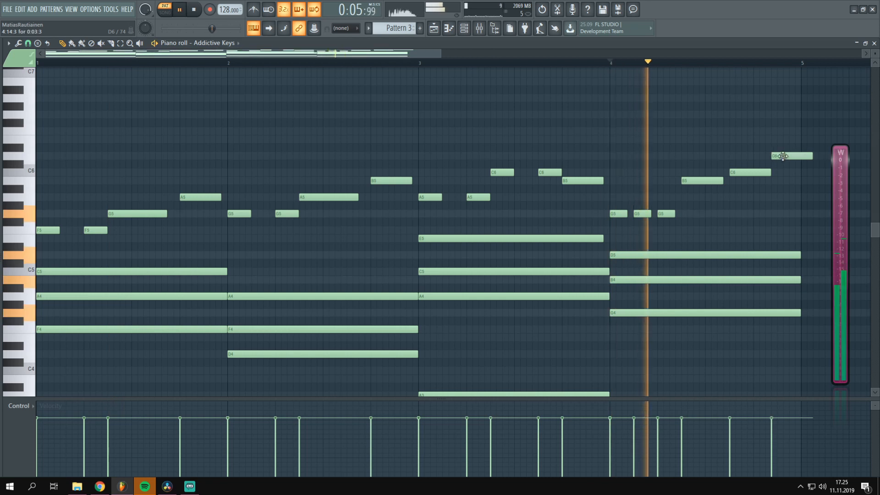
left_click_drag(799, 159, 794, 160)
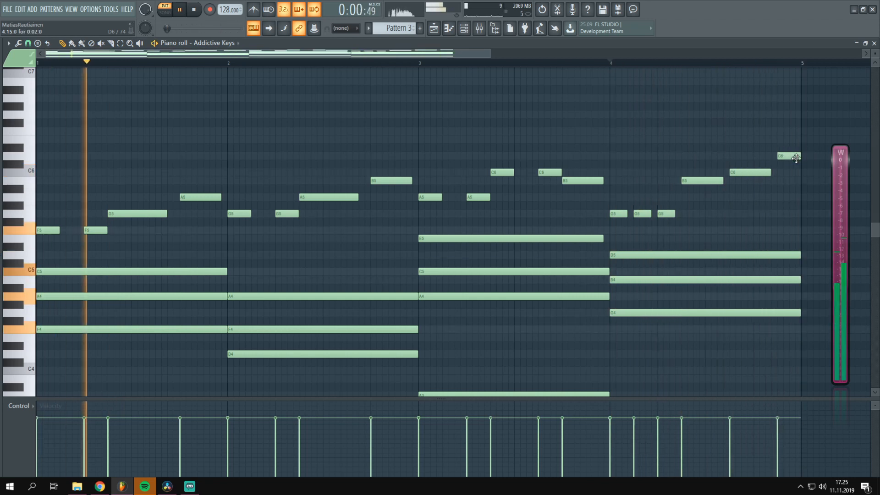
key("space")
Raise the second C6 note in bar 3 to D6 and look over the whole four-bar melody
scroll(754, 68, "down", 1)
scroll(753, 68, "down", 1)
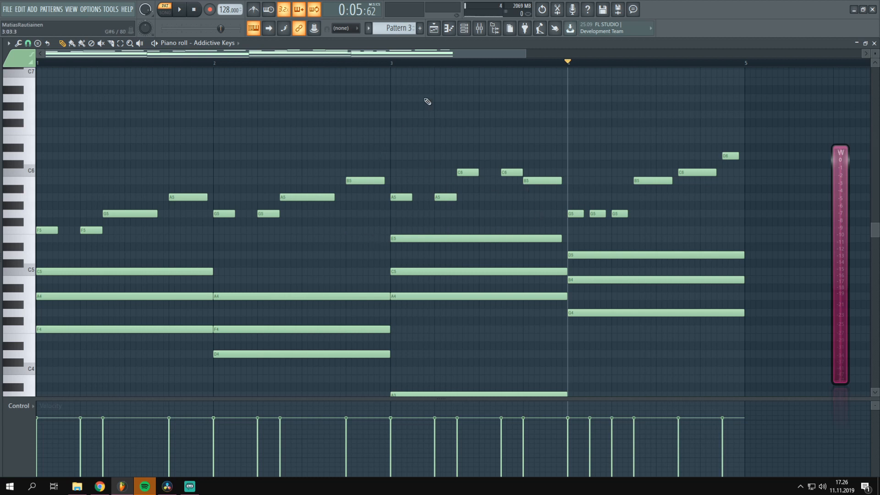
left_click_drag(520, 173, 520, 157)
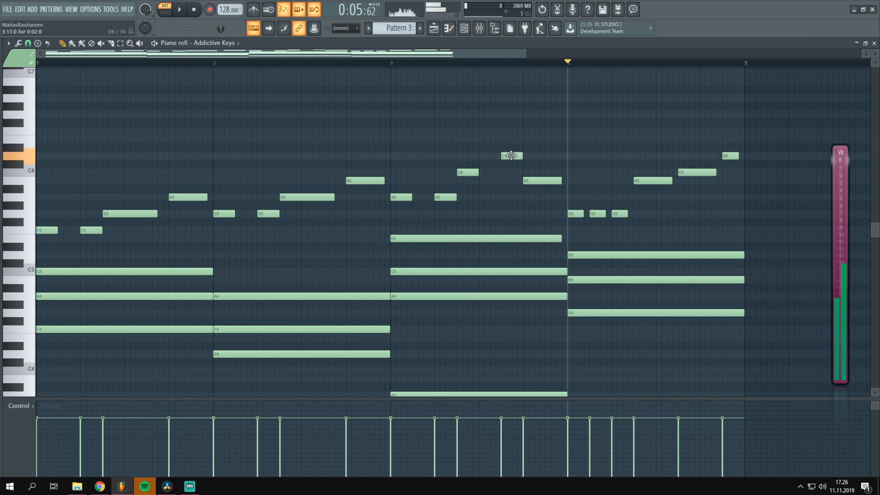
mouse_move(366, 182)
left_mouse_down()
mouse_move(361, 240)
mouse_move(358, 182)
left_mouse_up()
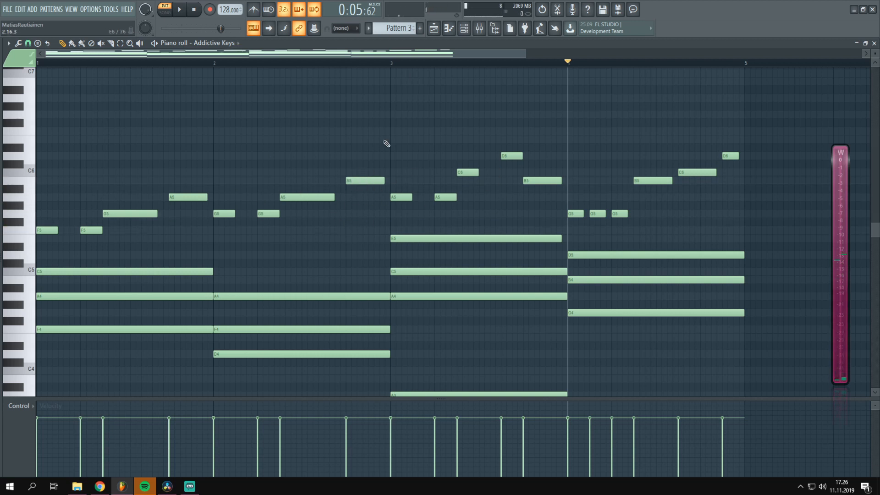
scroll(388, 66, "down", 2)
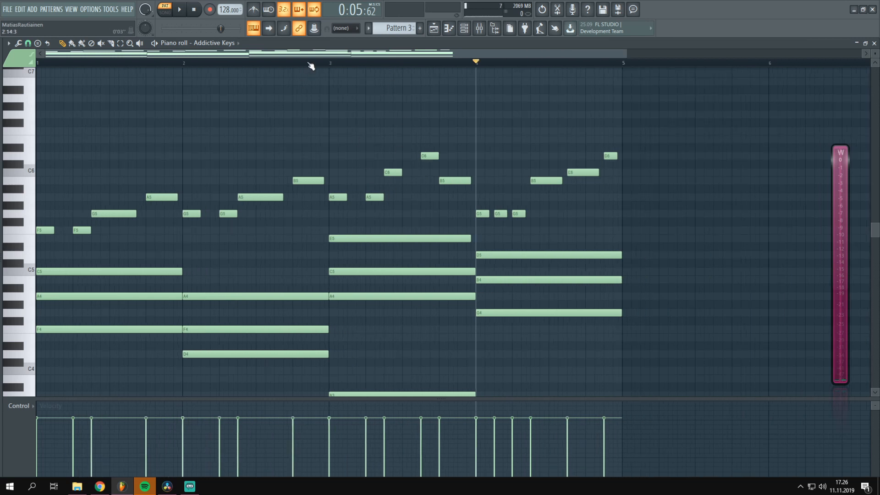
scroll(303, 68, "up", 2)
scroll(291, 69, "down", 3)
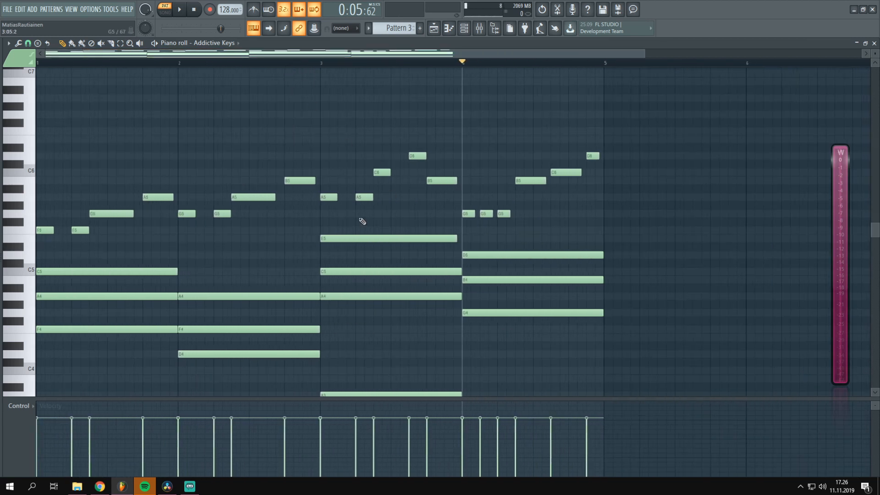
scroll(349, 218, "down", 2)
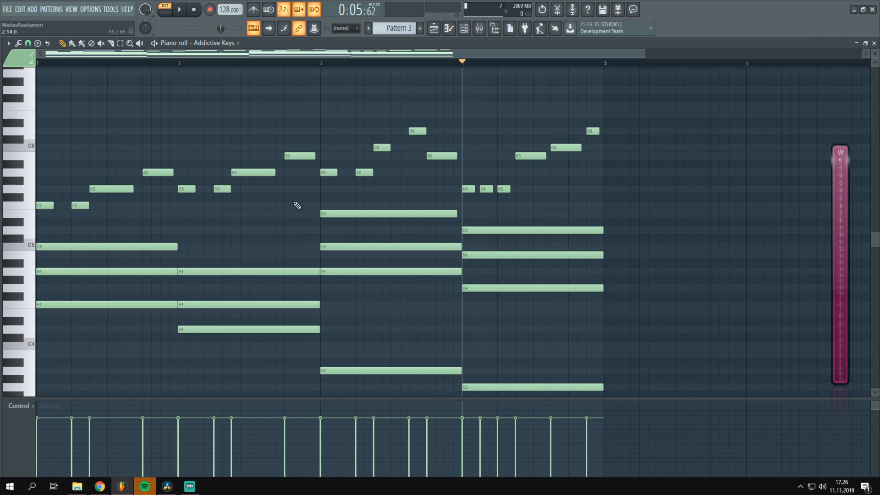
scroll(280, 206, "up", 1)
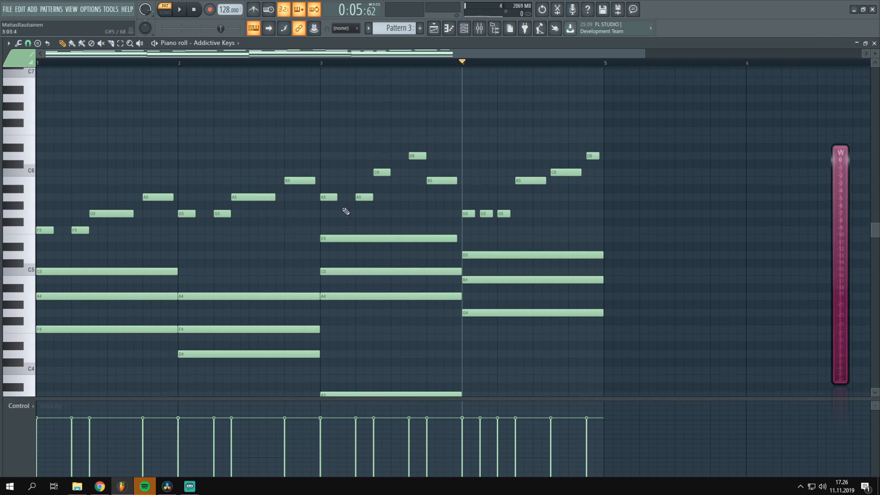
Delete all melody notes except a three-note F5, G5, A5 motif in bar 1, lengthen its F5, and play it
mouse_move(425, 198)
left_mouse_down()
mouse_move(413, 186)
mouse_move(535, 211)
mouse_move(588, 158)
left_mouse_up()
mouse_move(352, 156)
left_mouse_down()
mouse_move(217, 213)
mouse_move(234, 222)
left_mouse_up()
key("Delete")
left_click(57, 230)
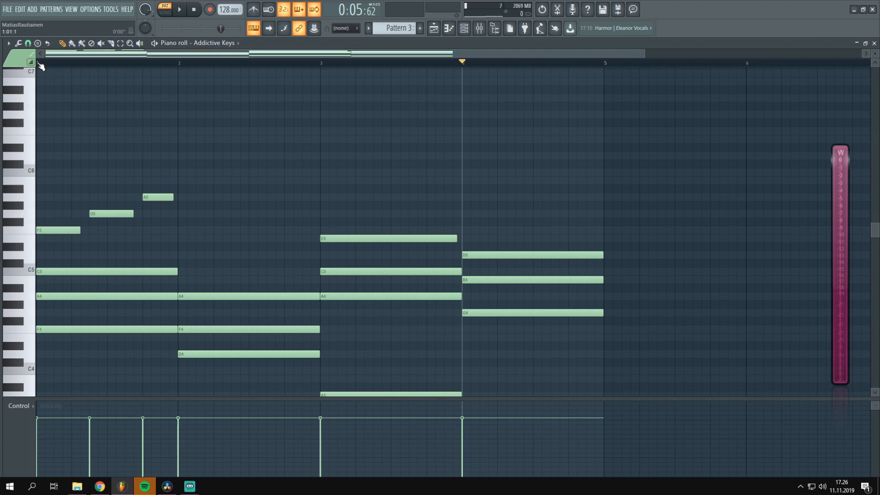
key("space")
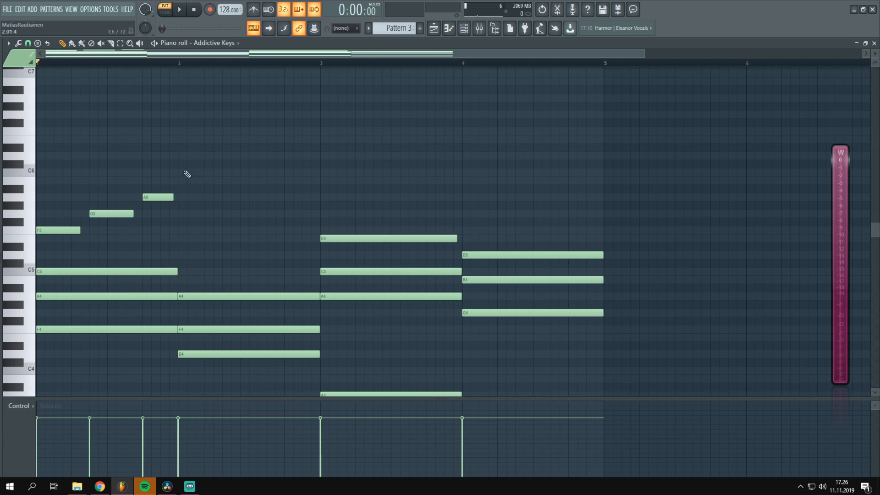
Audition the bar 1 motif, try a B5 note in bar 2, and delete that note
left_click_drag(232, 143, 87, 220)
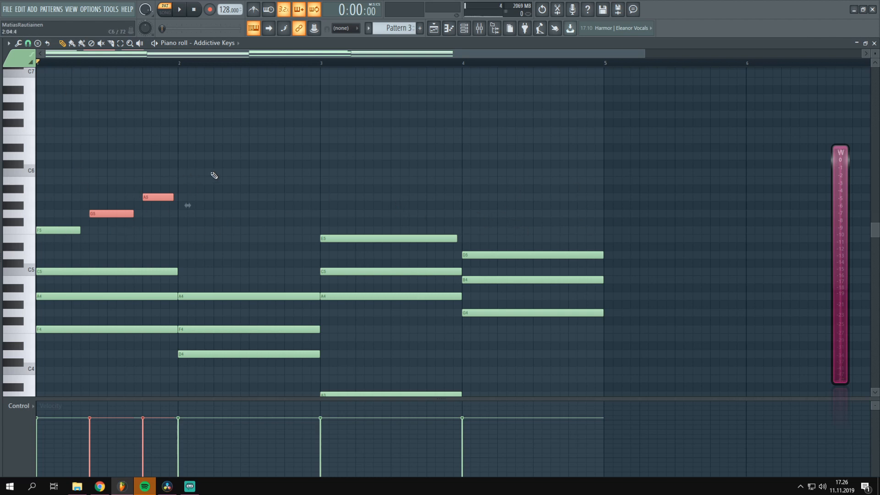
key("space")
key("space")
left_click(234, 181)
right_click(235, 181)
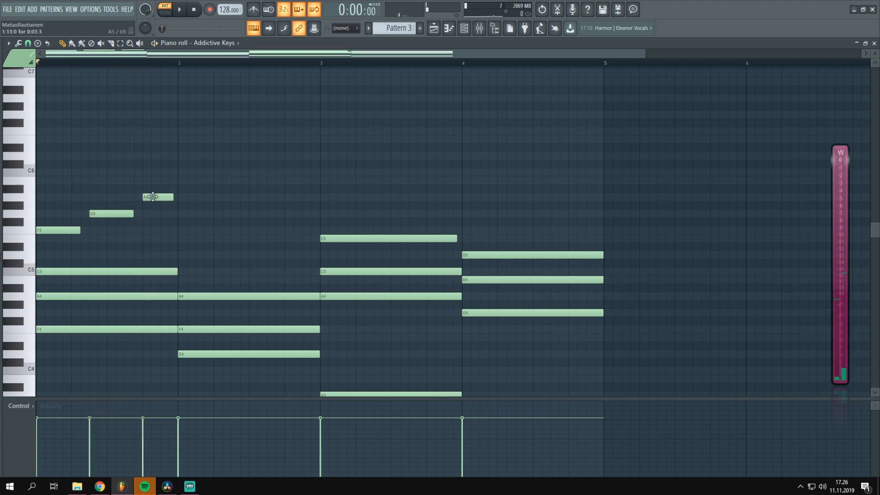
Add a C6 melody note at the start of bar 2 and play it back with the motif
left_click(185, 173)
left_click_drag(196, 173, 192, 173)
key("space")
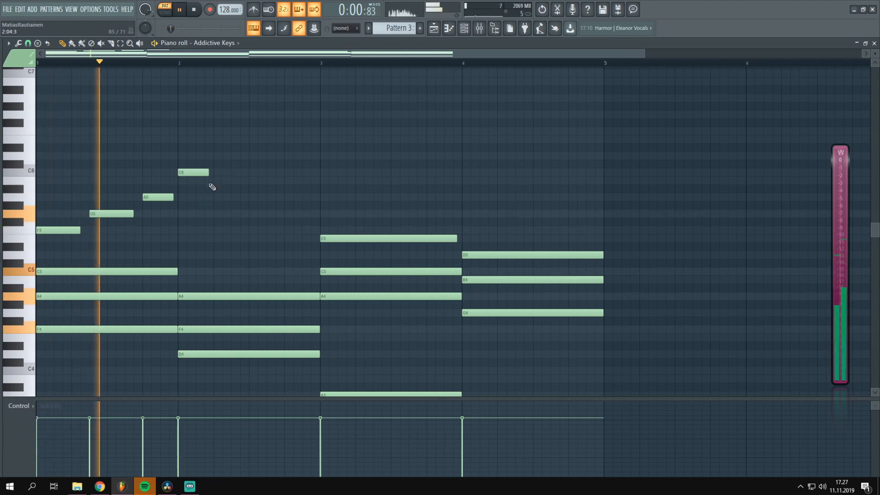
key("space")
Continue the bar 2 melody downward with an A5 and a G5 note after the C6, auditioning the phrase
left_click(235, 155)
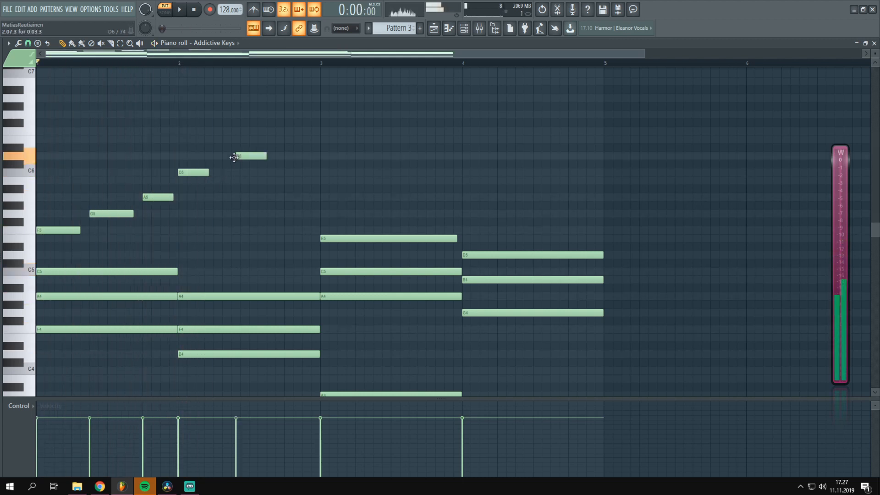
left_click_drag(235, 154, 246, 206)
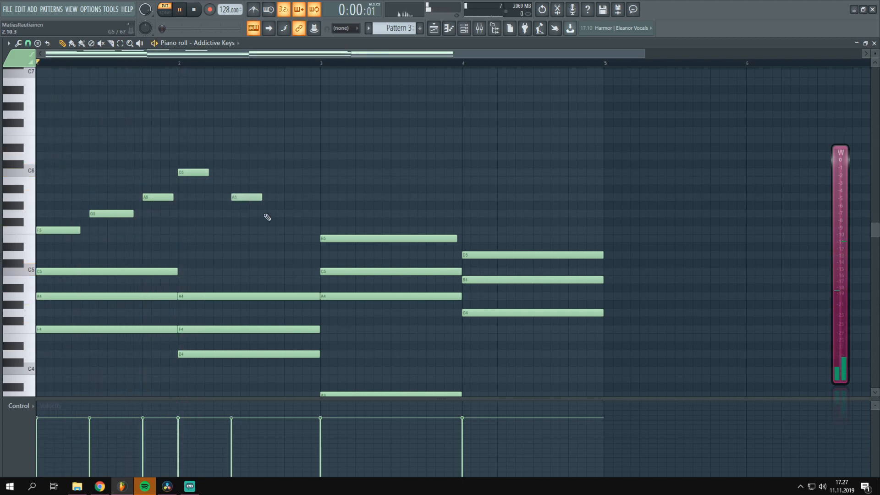
key("space")
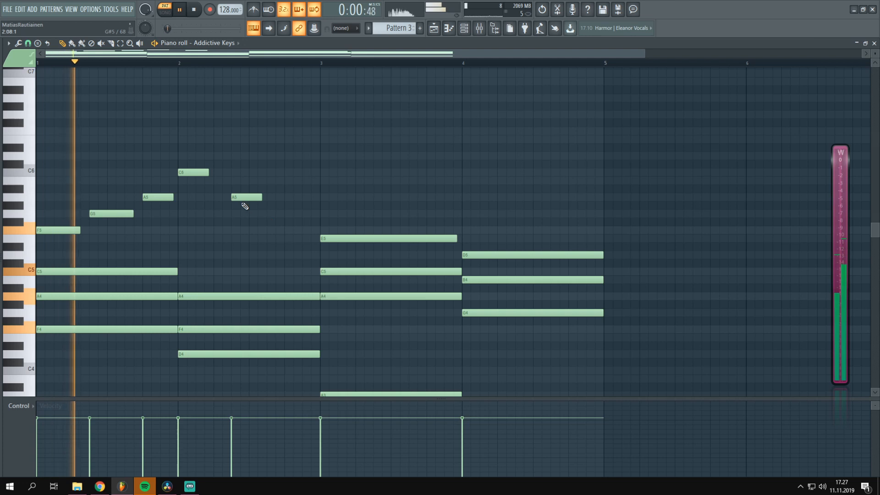
left_click(272, 215)
key("space")
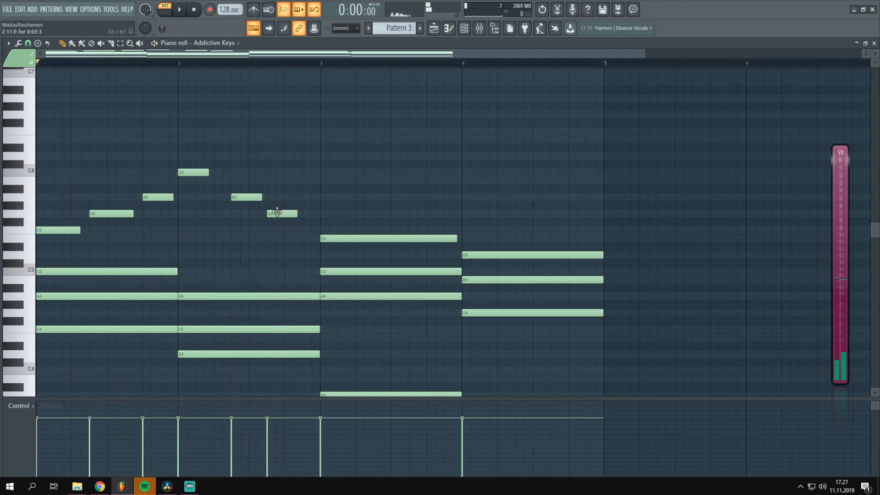
Try shifting the A5 note in bar 2 slightly earlier and play the two-bar phrase
left_click_drag(248, 198, 232, 202)
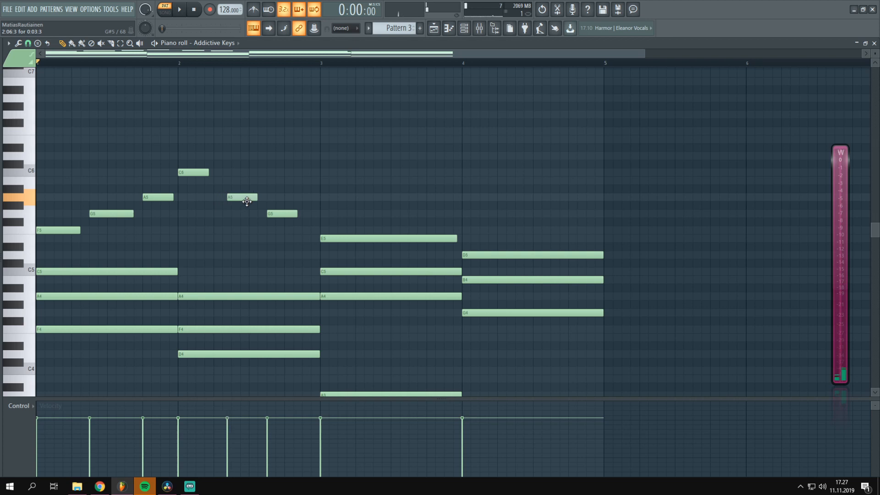
key("space")
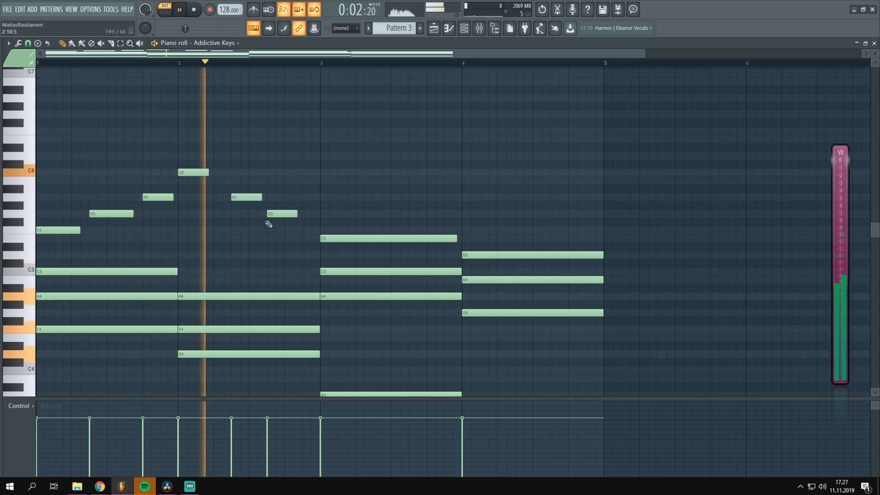
key("space")
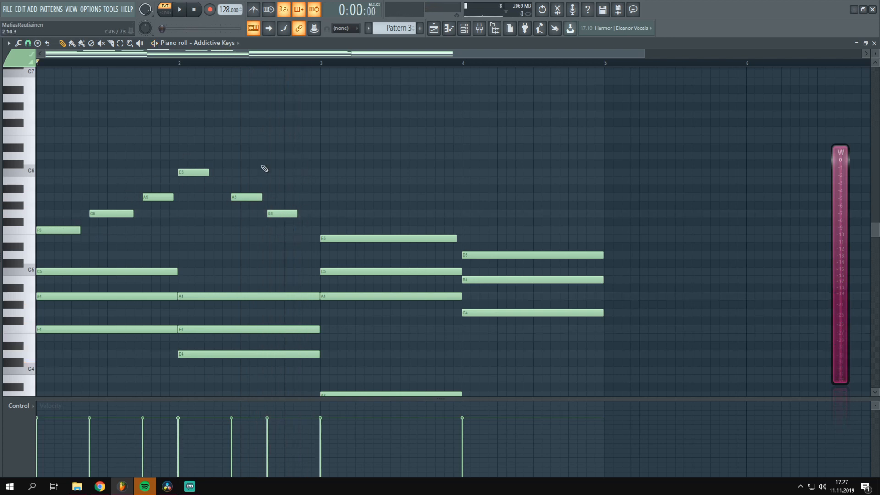
Copy the bar 1 motif F5, G5, A5 to the start of bar 3 and play the melody
left_click_drag(150, 205, 340, 233)
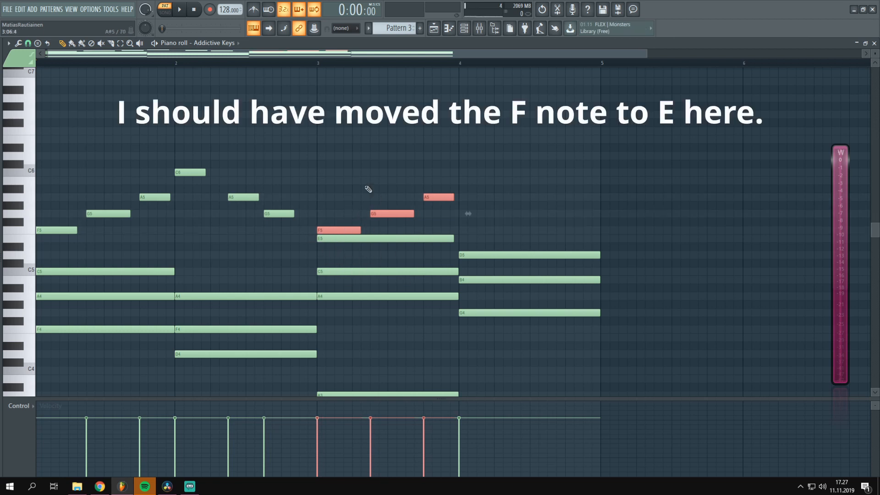
scroll(416, 209, "up", 3)
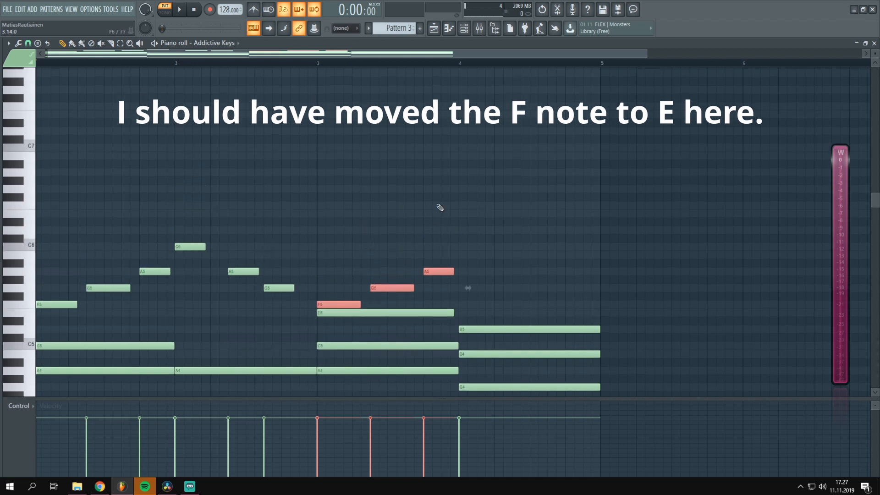
scroll(427, 294, "down", 2)
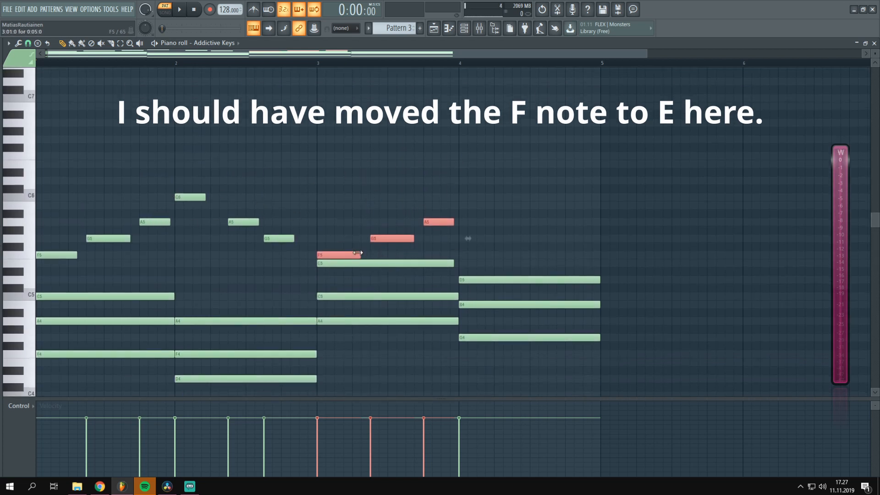
key("space")
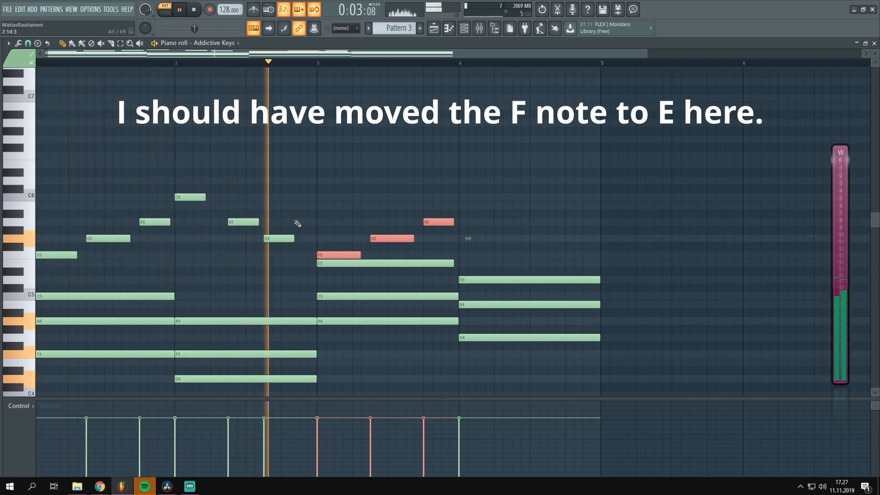
Transpose the piano chords down one octave while keeping the melody starting on F5, and play the result
left_click_drag(475, 164, 9, 153)
key("space")
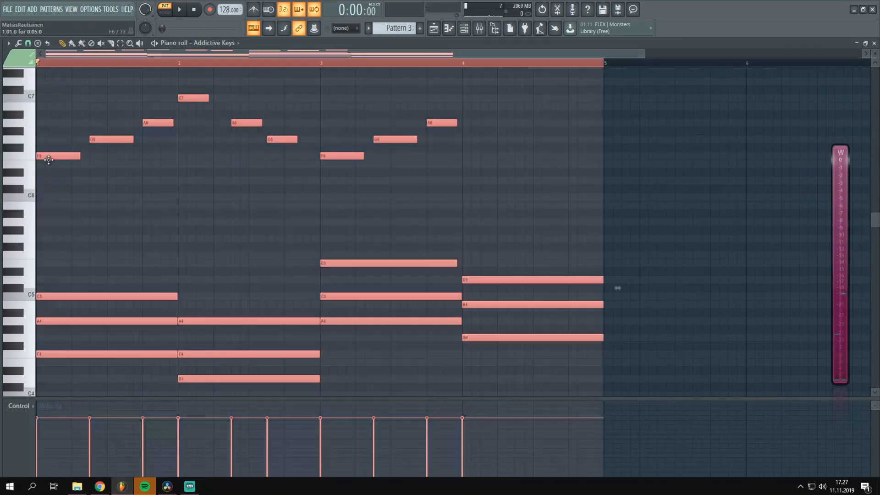
left_click_drag(54, 157, 34, 264)
scroll(158, 224, "down", 4)
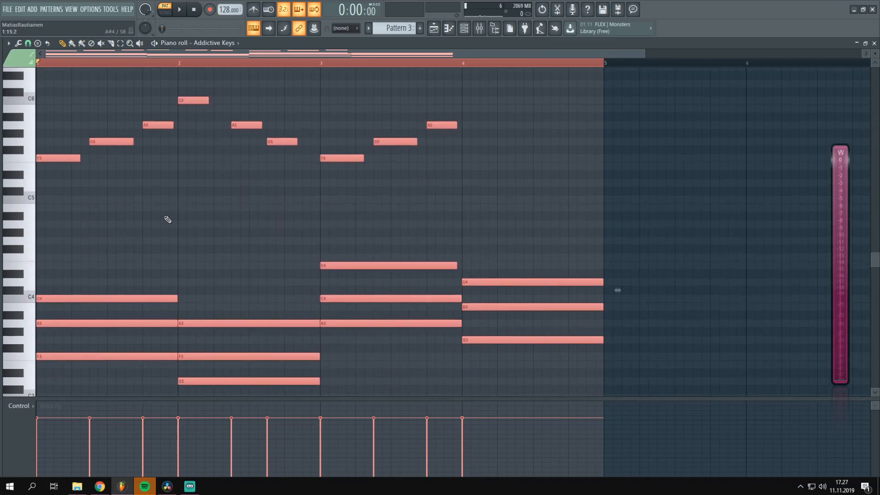
key("space")
left_click(222, 214)
right_click(228, 213)
scroll(246, 215, "up", 2)
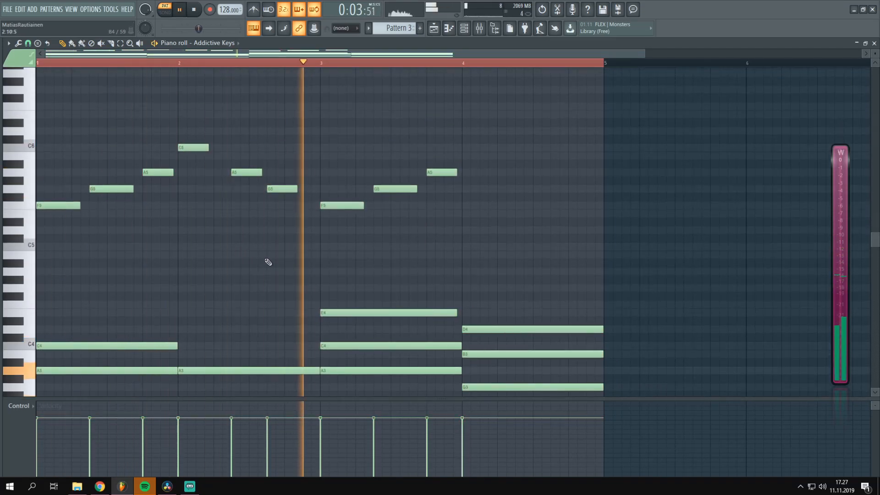
Add an E5 melody note at the start of bar 4, lengthen it, and audition the melody
key("space")
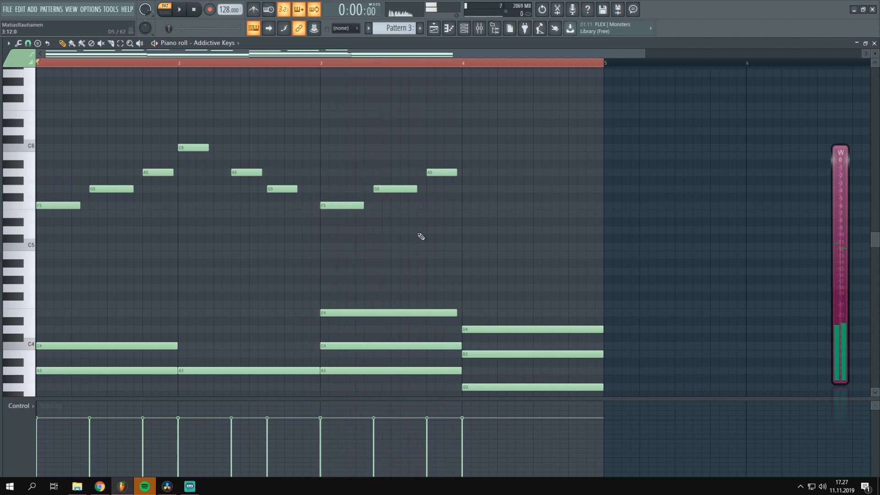
left_click(467, 214)
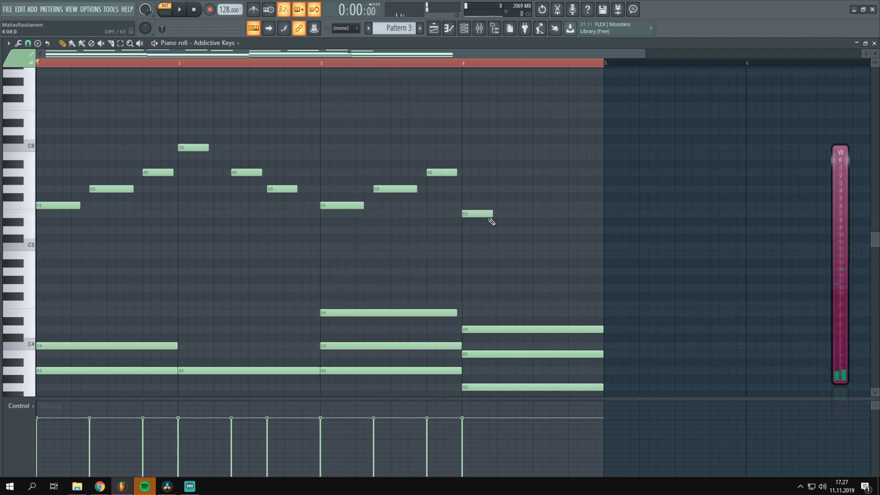
key("space")
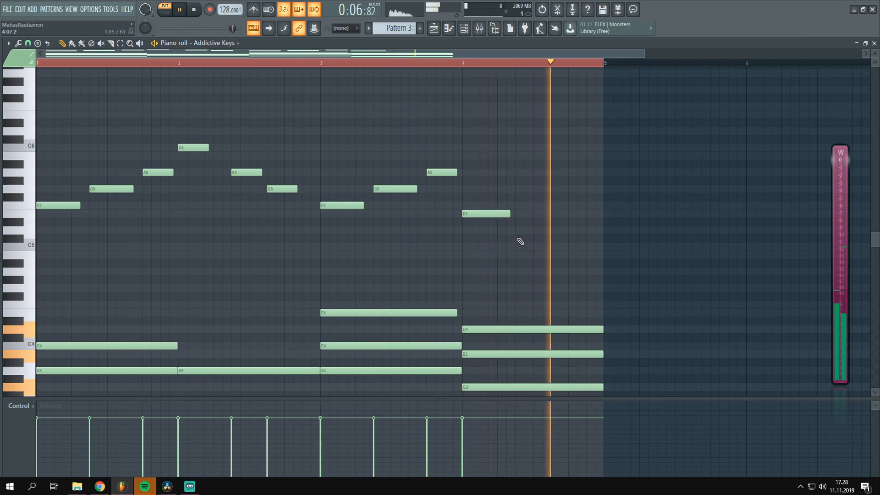
Try a short D5 melody note after the E5 in bar 4, and remove it again
key("space")
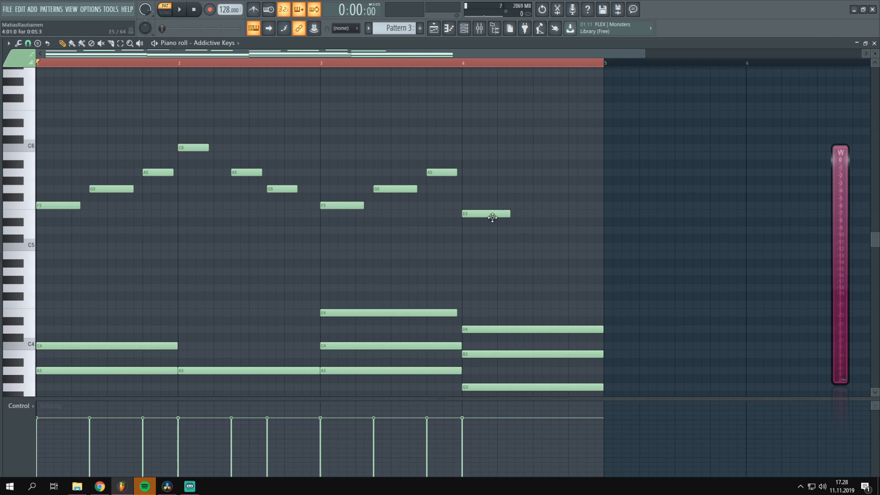
left_click(531, 230)
right_click(532, 230)
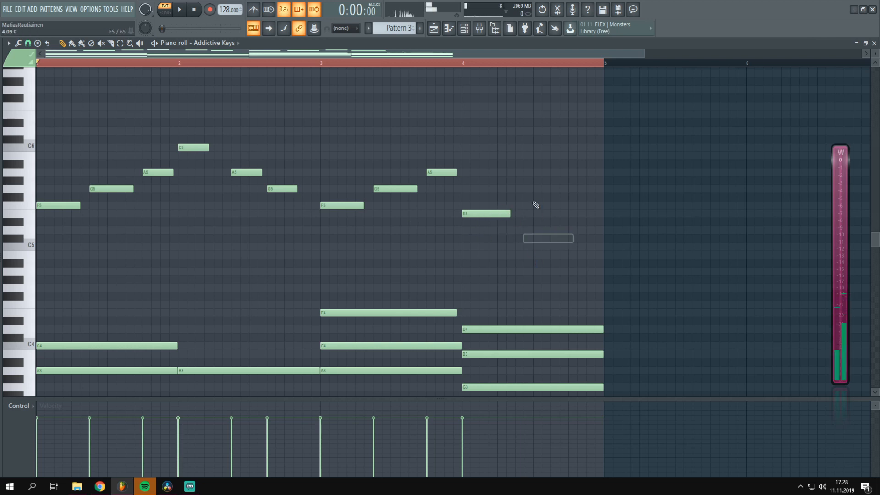
key("ctrl+d")
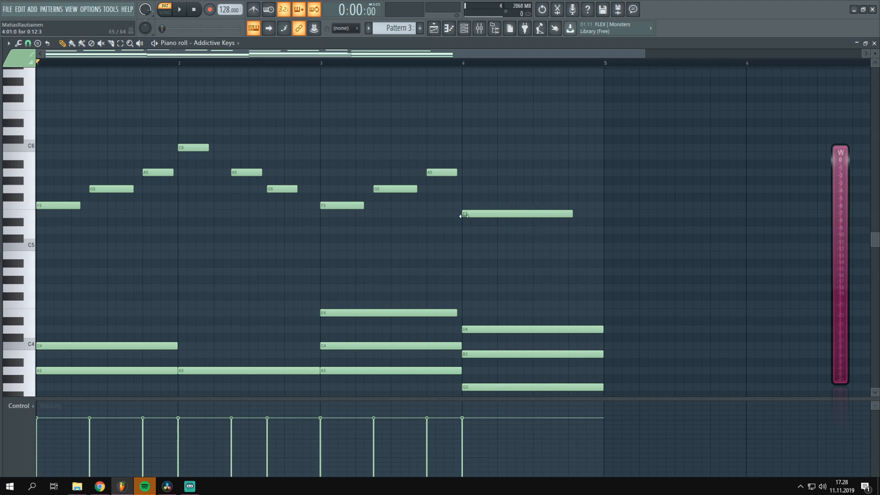
Add an F5 melody note after the E5 in bar 4 and shorten both notes equally
scroll(596, 202, "down", 1)
scroll(555, 215, "up", 2)
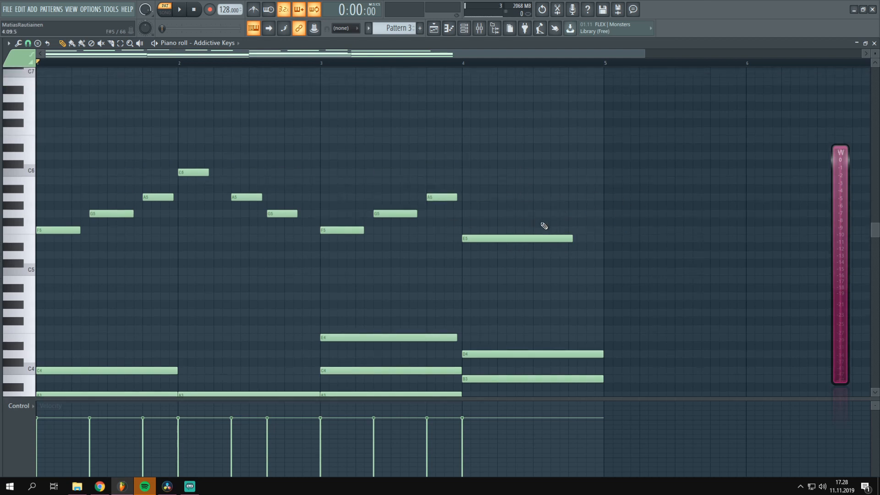
left_click(487, 232)
left_click_drag(514, 232, 527, 233)
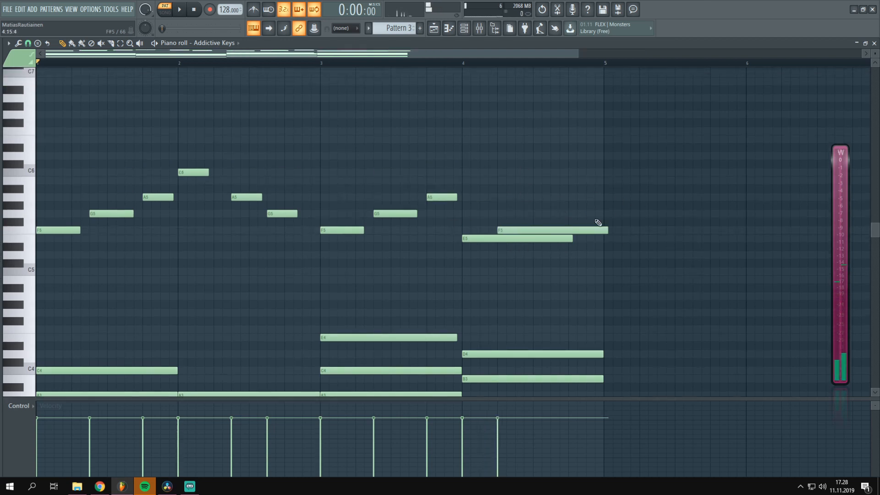
left_click_drag(593, 217, 521, 275)
left_click_drag(571, 238, 507, 248)
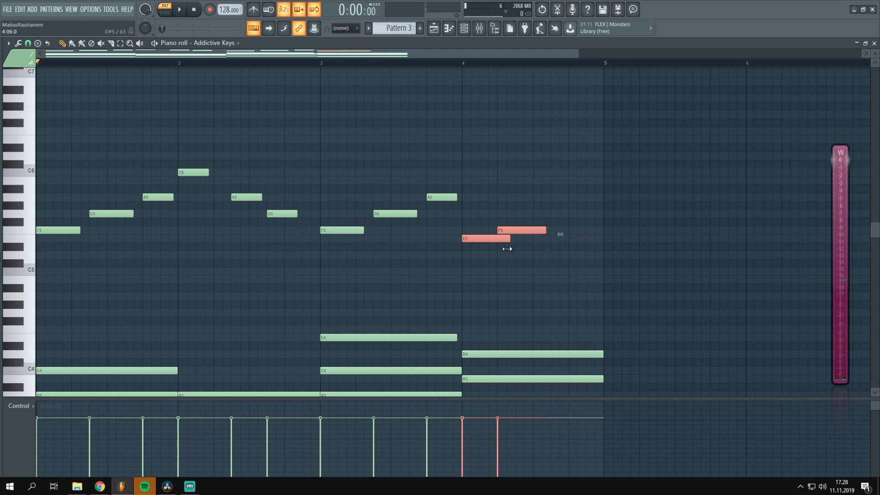
Continue bar 4 with another short E5 and F5, and audition the phrase from bar 3
left_click(538, 239)
left_click(570, 231)
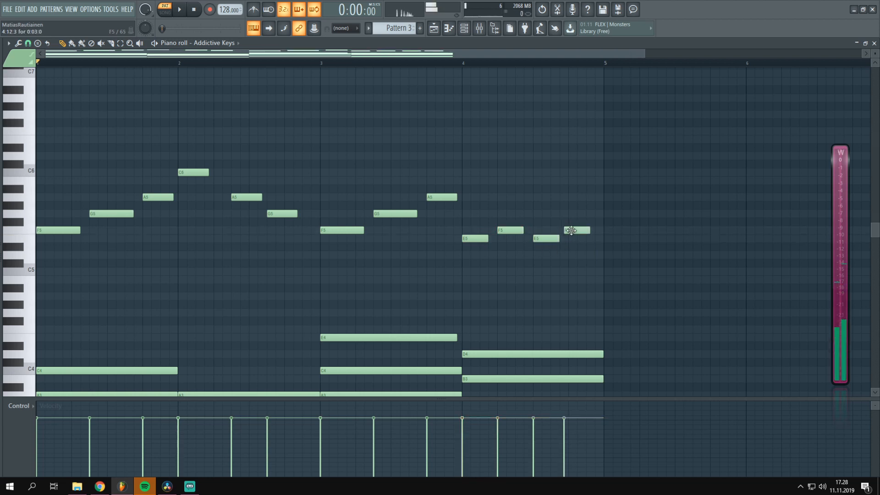
left_click(320, 62)
key("space")
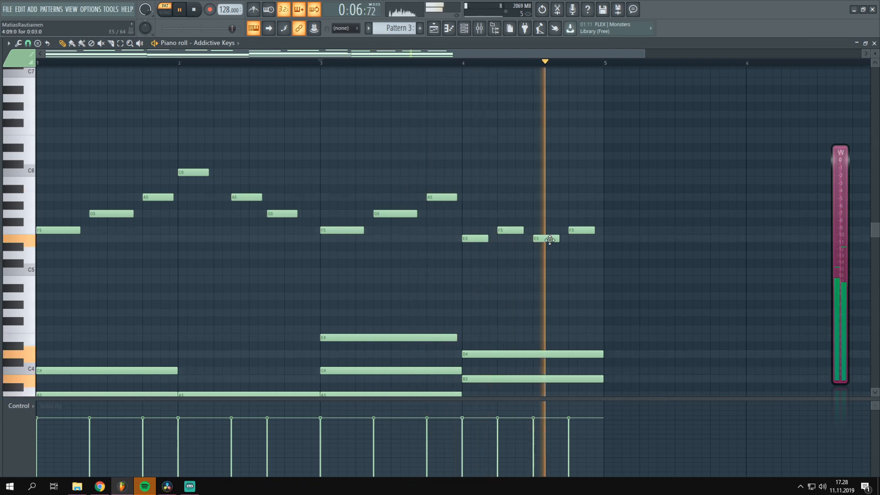
key("space")
Shift the second E5 in bar 4 earlier so it overlaps the end of the first F5, and play the bar
left_click_drag(546, 238, 529, 241)
left_click(462, 62)
key("space")
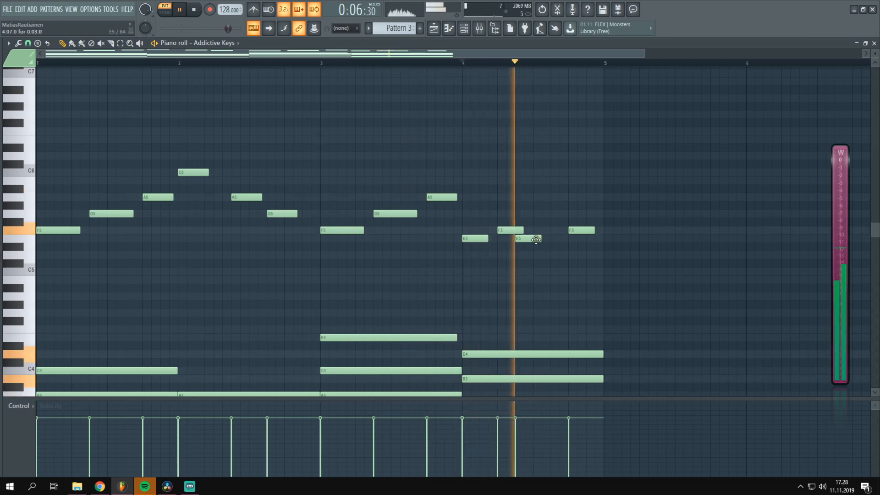
key("space")
Finish bar 4 with a descending D5 and C5 in place of the last F5, and audition the melody
left_click(535, 255)
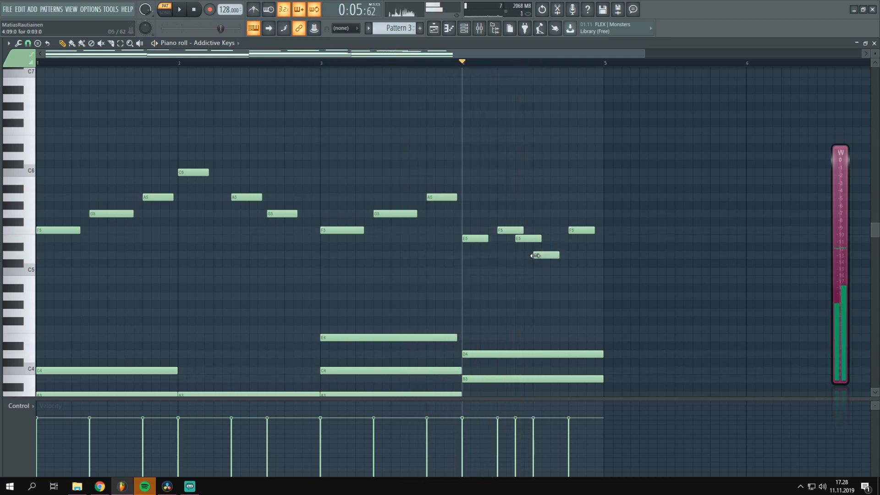
key("space")
right_click(576, 231)
left_click_drag(558, 257, 603, 275)
key("space")
key("space")
left_click(588, 274)
key("space")
key("space")
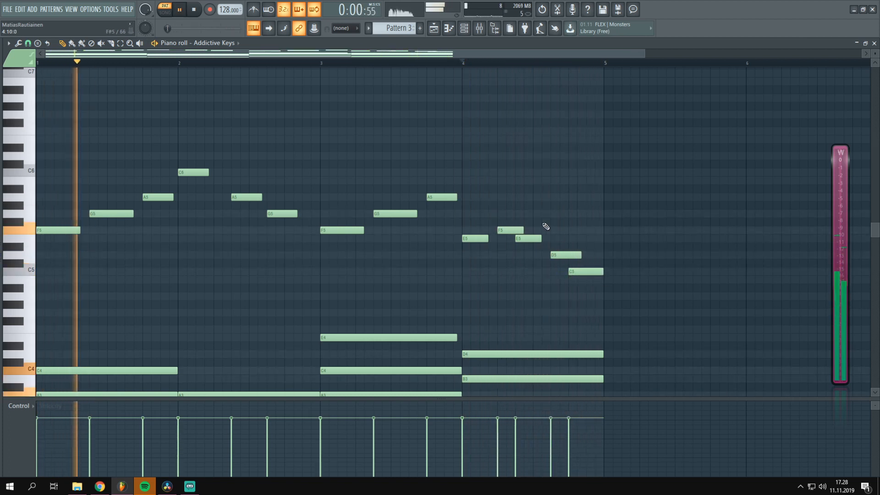
Transpose all melody and chord notes up one octave and play the result
key("ctrl+a")
key("space")
left_click_drag(44, 369, 2, 273)
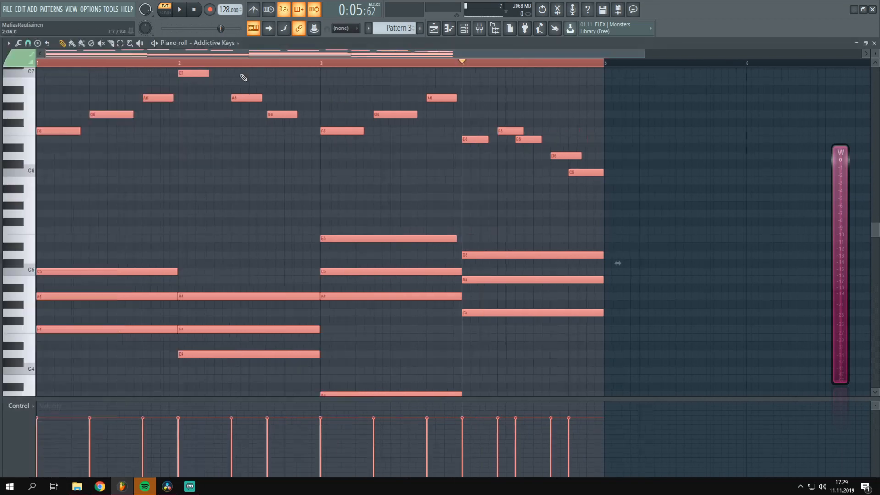
key("ctrl+d")
scroll(145, 198, "up", 3)
key("space")
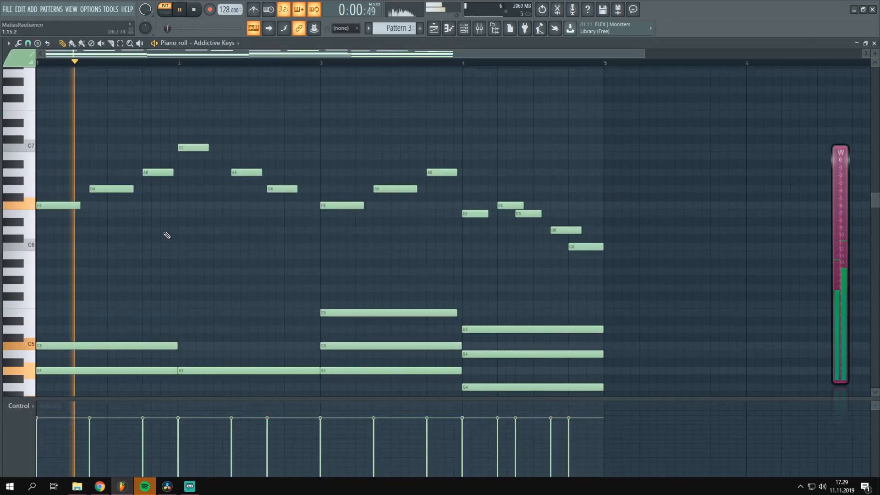
scroll(198, 243, "down", 1)
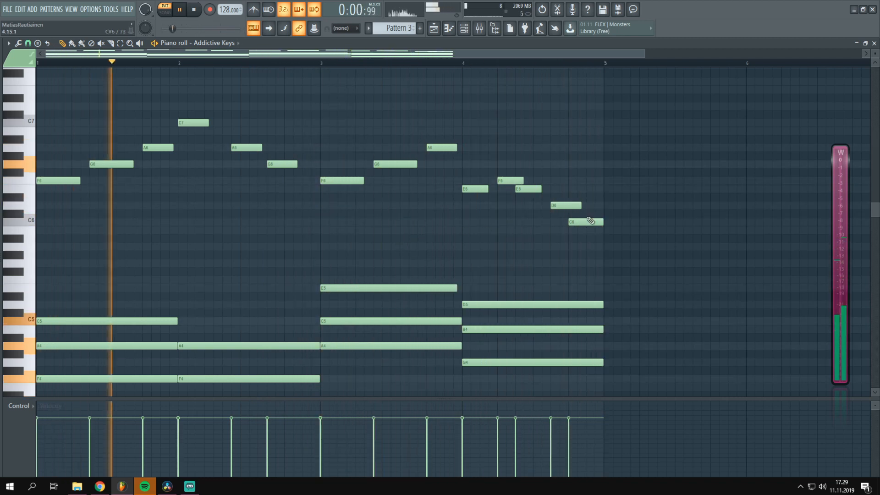
key("space")
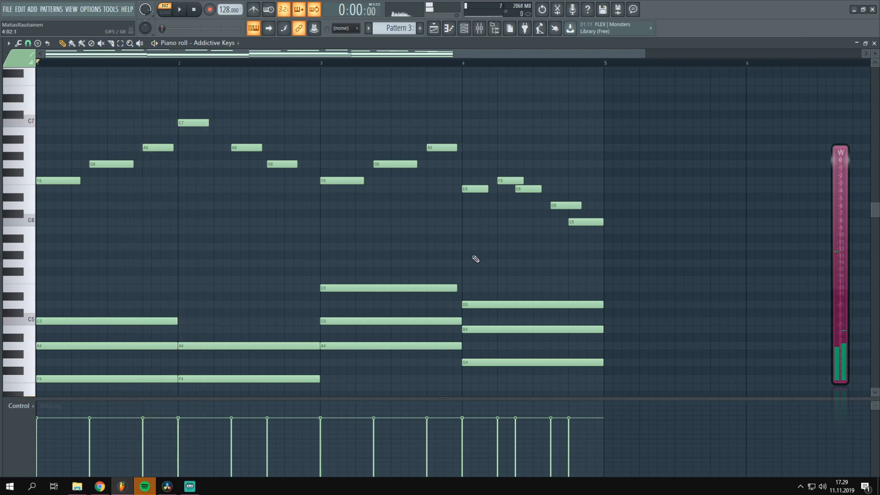